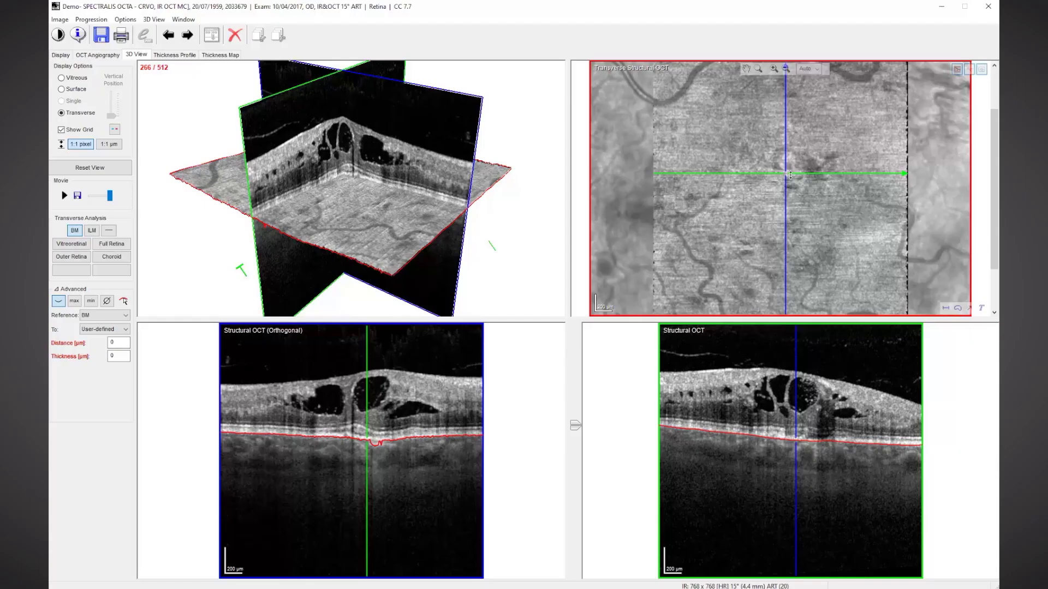
Step: Shift the slice position and render the CRVO volume as a surface cube
{"action": "mouse_move", "coordinate": [789, 173]}
{"action": "left_mouse_down"}
{"action": "mouse_move", "coordinate": [879, 87]}
{"action": "mouse_move", "coordinate": [900, 106]}
{"action": "mouse_move", "coordinate": [837, 116]}
{"action": "mouse_move", "coordinate": [773, 181]}
{"action": "left_mouse_up"}
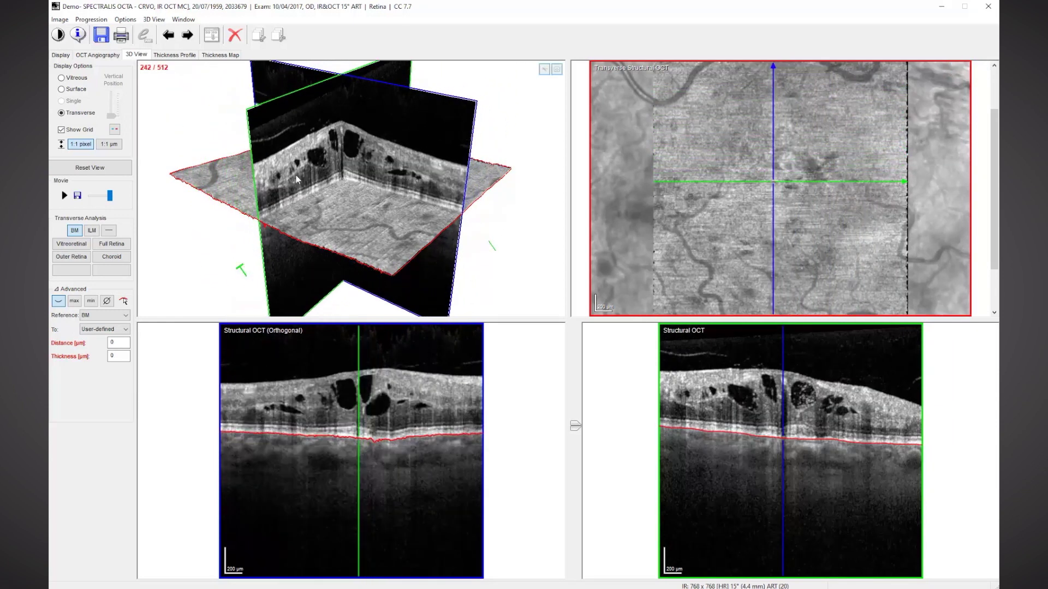
{"action": "left_click", "coordinate": [62, 90]}
Step: Rotate the 3D volume cube to a more frontal view
{"action": "mouse_move", "coordinate": [397, 302]}
{"action": "left_mouse_down"}
{"action": "mouse_move", "coordinate": [526, 351]}
{"action": "mouse_move", "coordinate": [632, 335]}
{"action": "mouse_move", "coordinate": [646, 274]}
{"action": "mouse_move", "coordinate": [603, 247]}
{"action": "mouse_move", "coordinate": [448, 455]}
{"action": "left_mouse_up"}
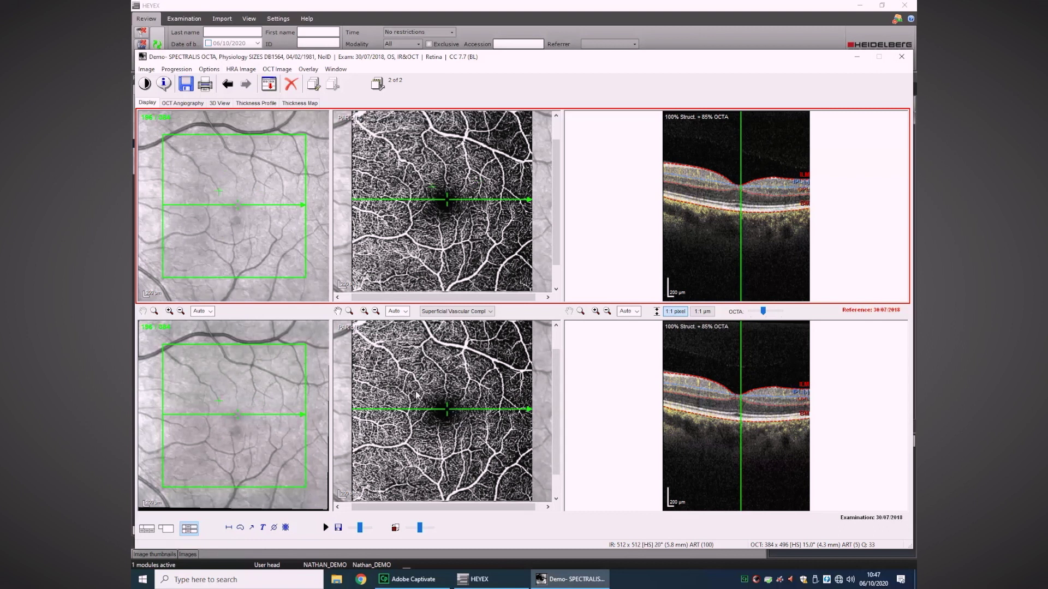
Step: Animate between the two compared Physiology SIZES DB1564 examinations
{"action": "left_click", "coordinate": [397, 530]}
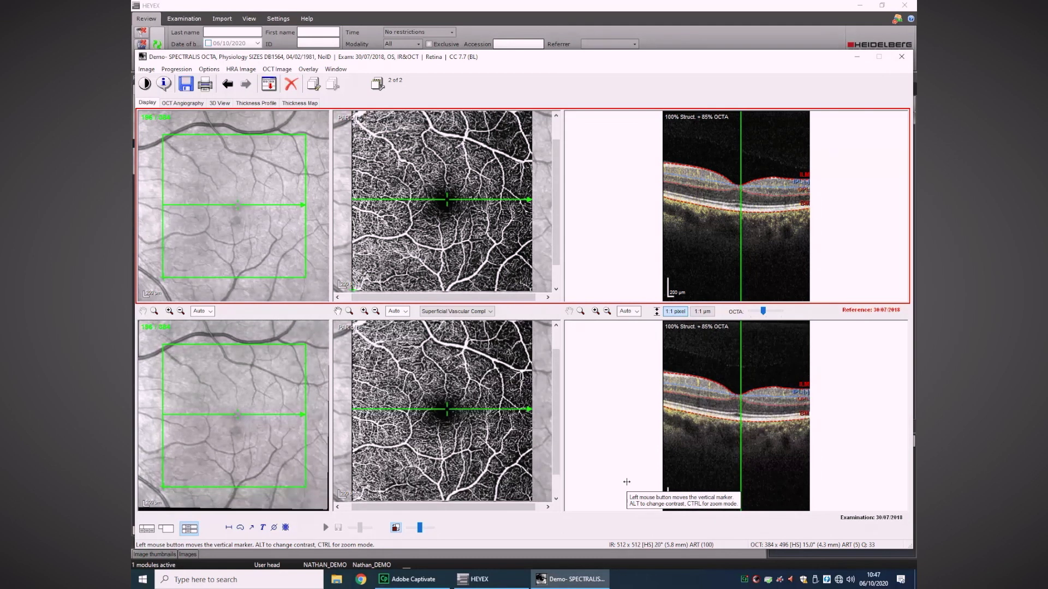
Step: Magnify both superficial vascular complex angiograms and pan the enlarged view
{"action": "left_click", "coordinate": [364, 312]}
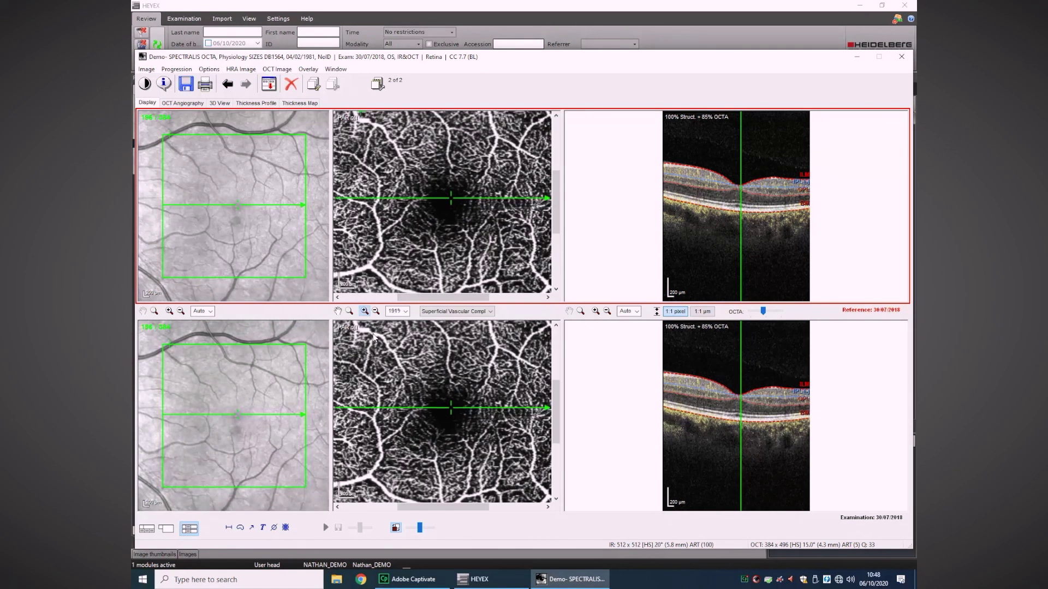
{"action": "left_click_drag", "start_coordinate": [554, 435], "coordinate": [471, 406]}
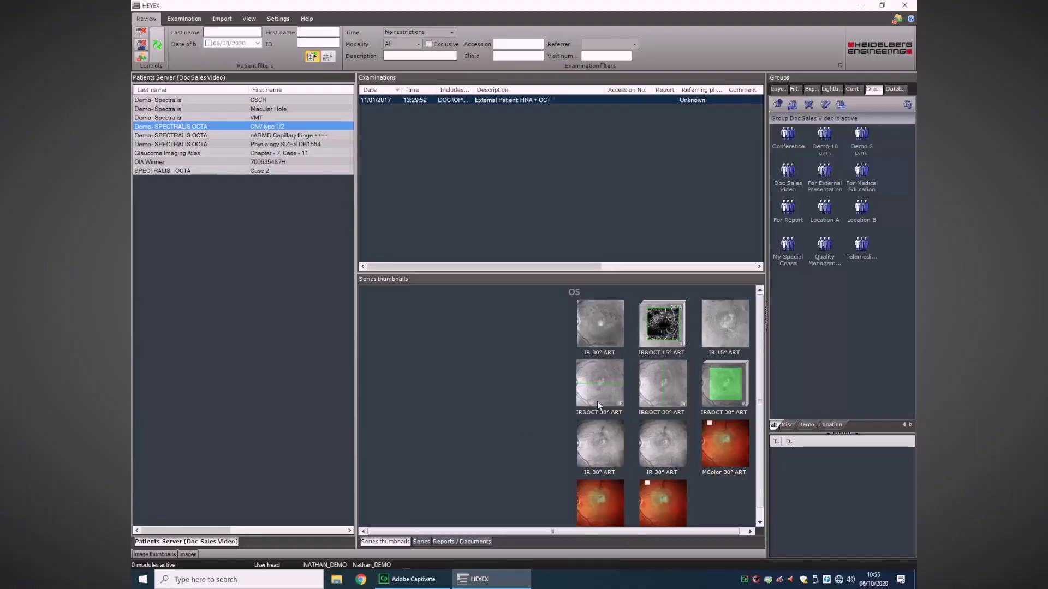
Step: Open the IR&OCT 30° ART series with an enlarged B-scan beside a smaller fundus
{"action": "left_click", "coordinate": [596, 394]}
{"action": "double_click", "coordinate": [596, 394]}
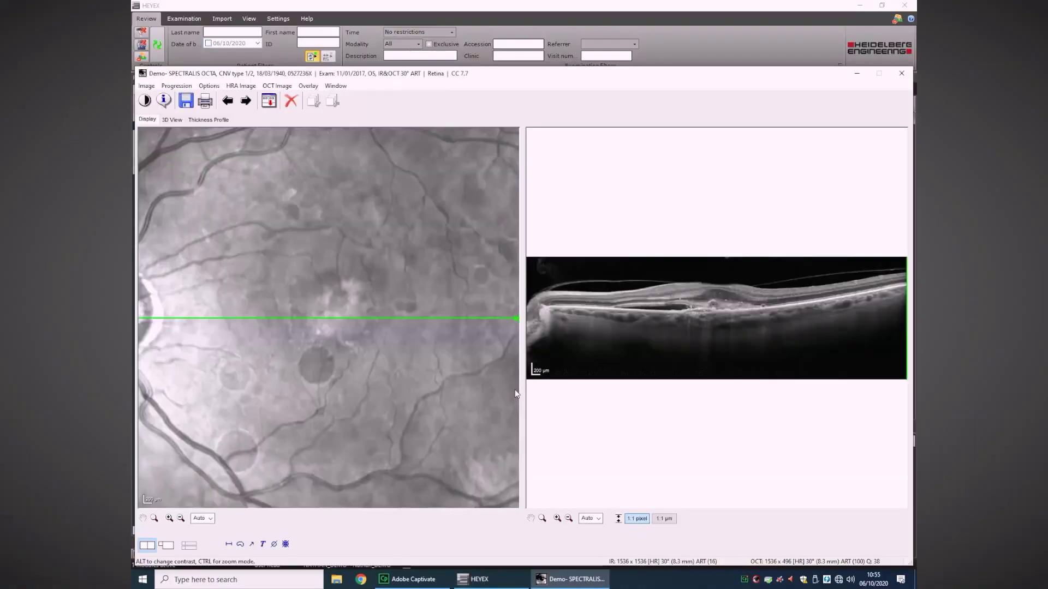
{"action": "left_click", "coordinate": [166, 545]}
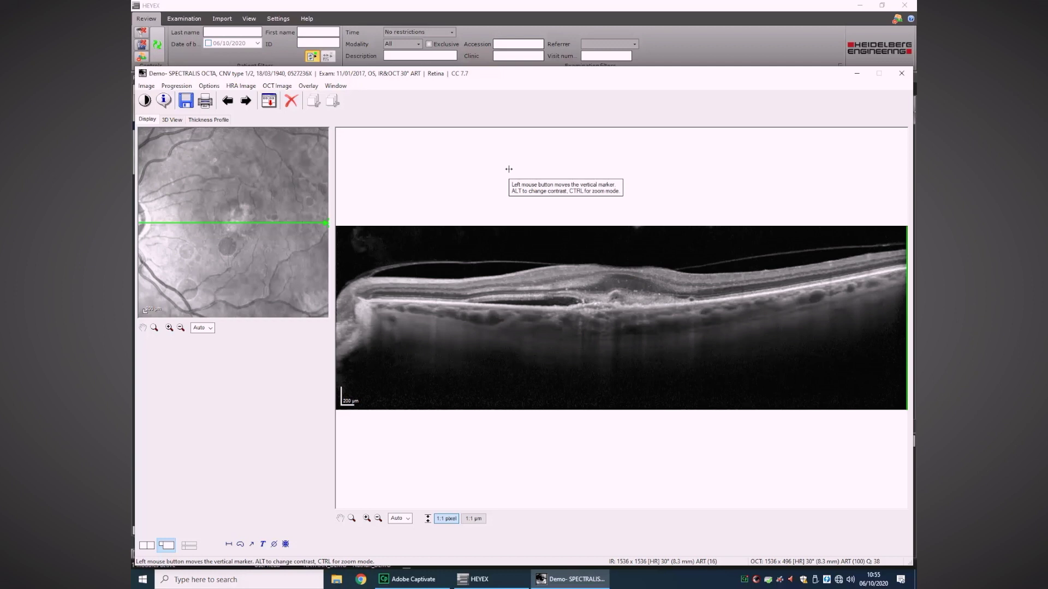
Step: Close the 30° scan viewer and select the IR&OCT 15° ART series
{"action": "left_click", "coordinate": [902, 73]}
{"action": "double_click", "coordinate": [735, 451]}
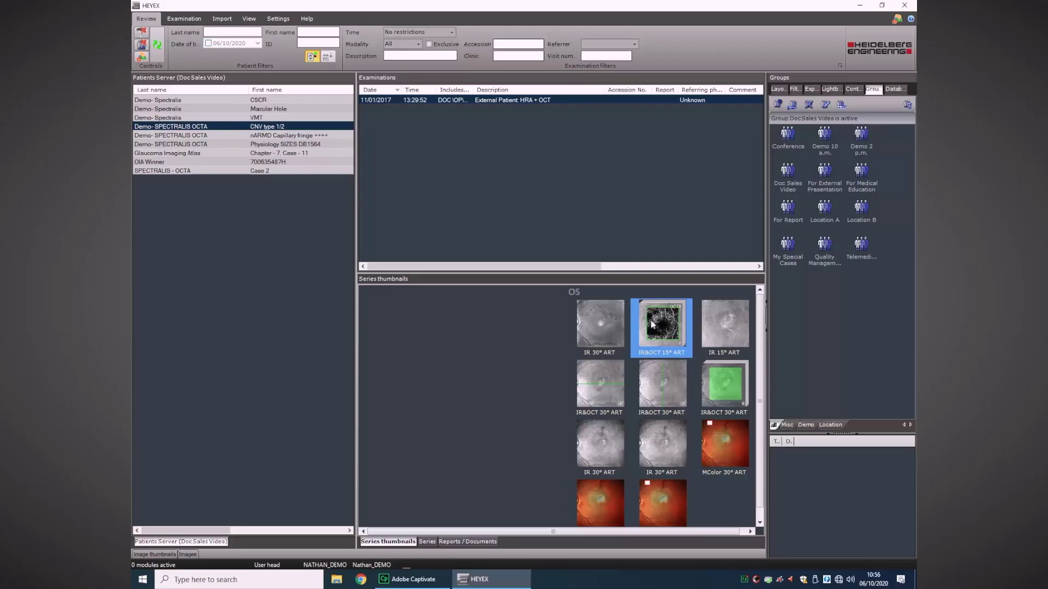
Step: Open the IR&OCT 15° ART OCTA exam showing the bright avascular-complex lesion
{"action": "double_click", "coordinate": [652, 324]}
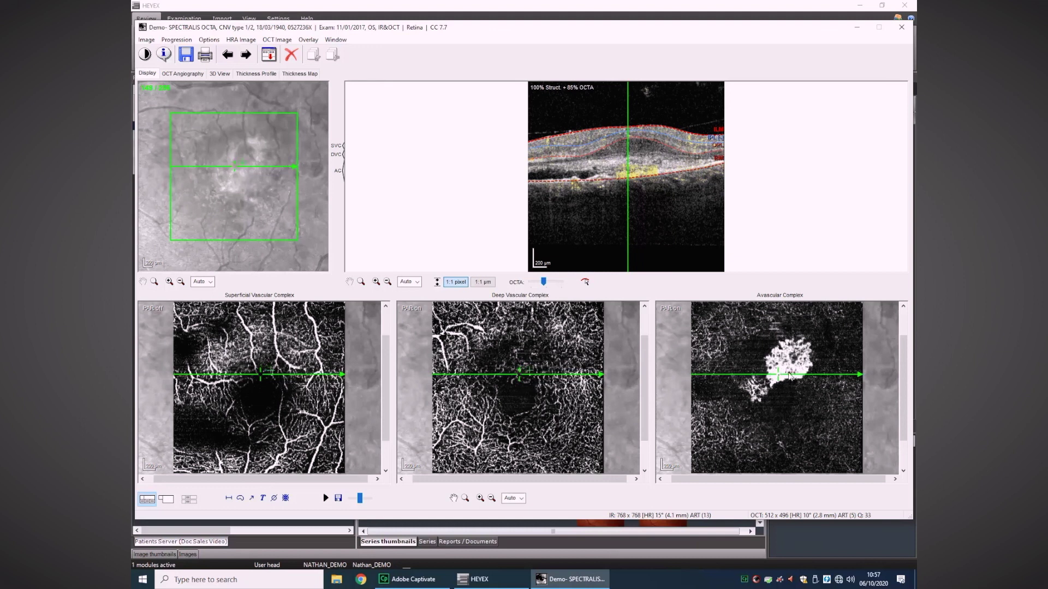
Step: Position the scan line through the CNV lesion, magnify the B-scan, and weaken the OCTA overlay
{"action": "mouse_move", "coordinate": [779, 374]}
{"action": "left_mouse_down"}
{"action": "mouse_move", "coordinate": [792, 358]}
{"action": "mouse_move", "coordinate": [783, 382]}
{"action": "mouse_move", "coordinate": [769, 379]}
{"action": "mouse_move", "coordinate": [753, 394]}
{"action": "left_mouse_up"}
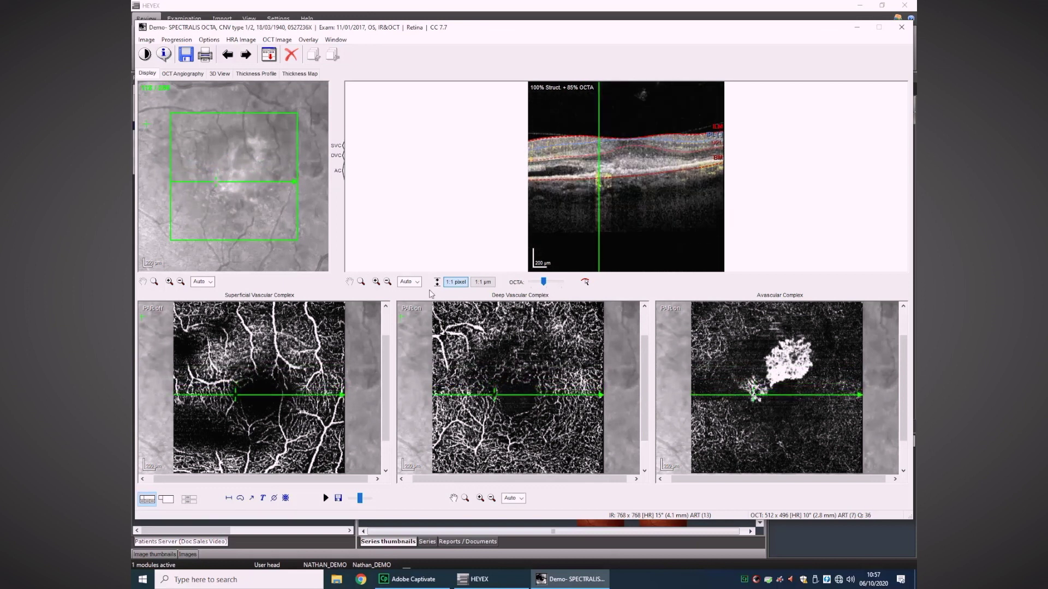
{"action": "left_click", "coordinate": [376, 282]}
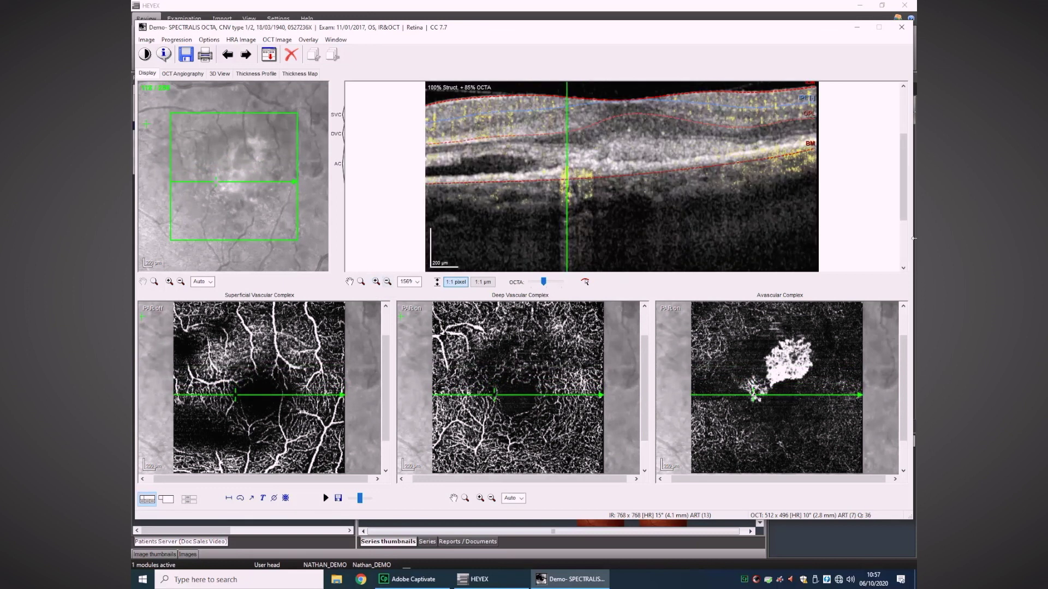
{"action": "left_click_drag", "start_coordinate": [904, 206], "coordinate": [905, 182]}
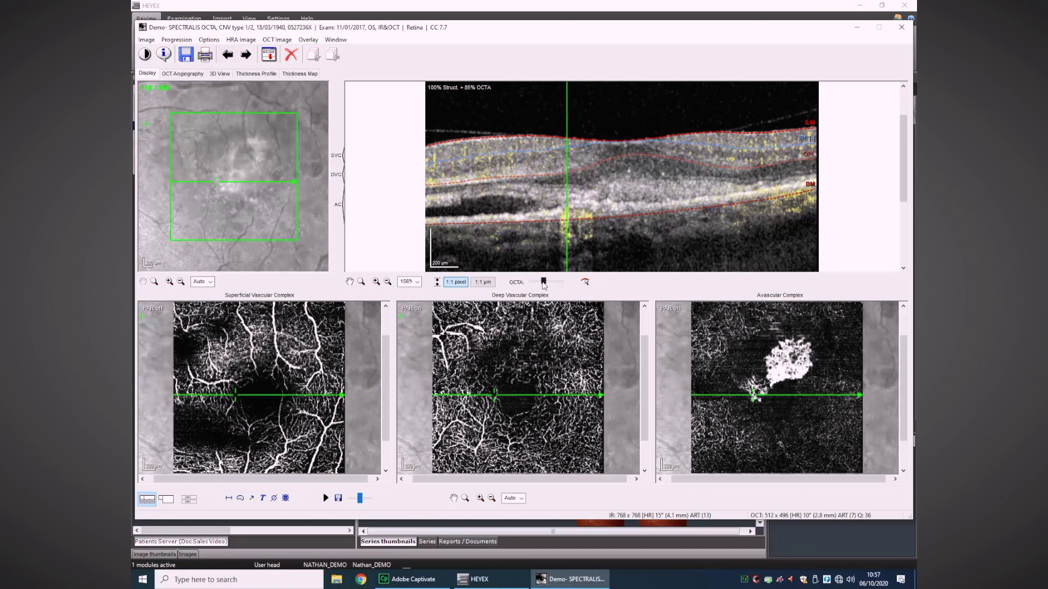
{"action": "mouse_move", "coordinate": [544, 284]}
{"action": "left_mouse_down"}
{"action": "mouse_move", "coordinate": [530, 283]}
{"action": "mouse_move", "coordinate": [538, 276]}
{"action": "left_mouse_up"}
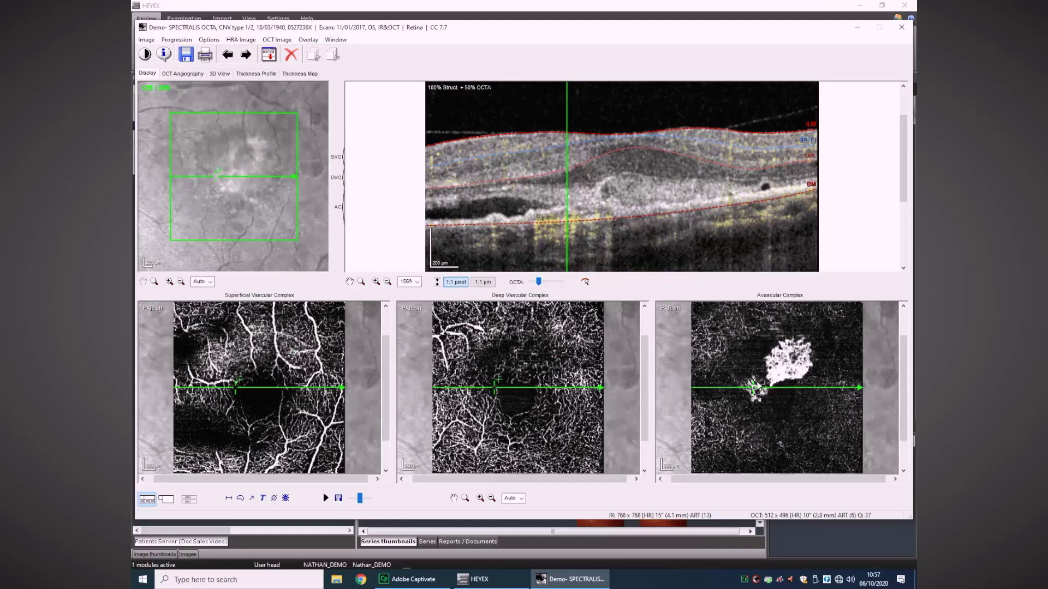
{"action": "left_click_drag", "start_coordinate": [759, 388], "coordinate": [781, 374]}
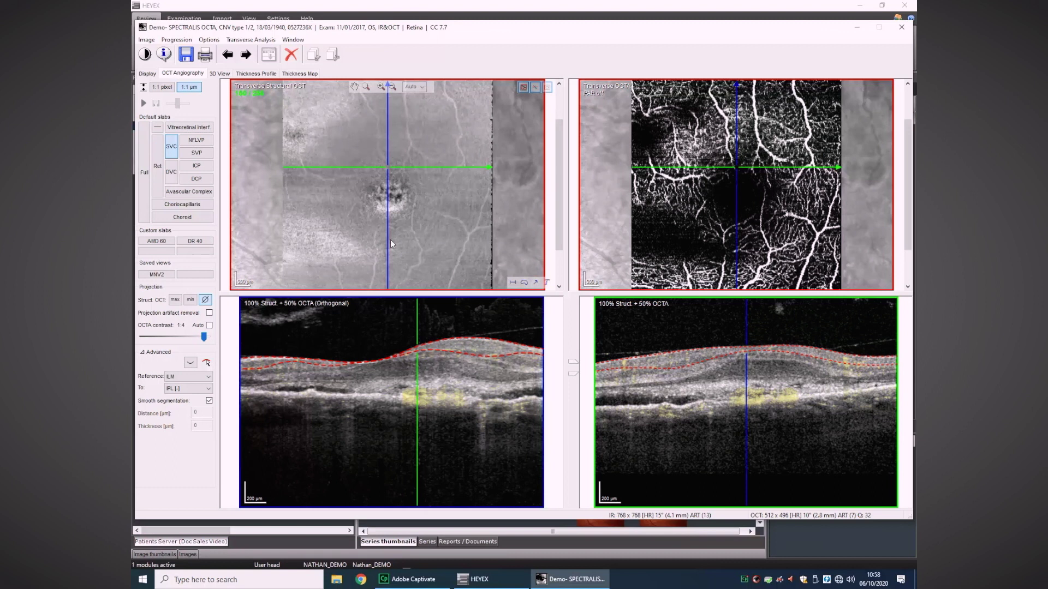
{"action": "mouse_move", "coordinate": [785, 188]}
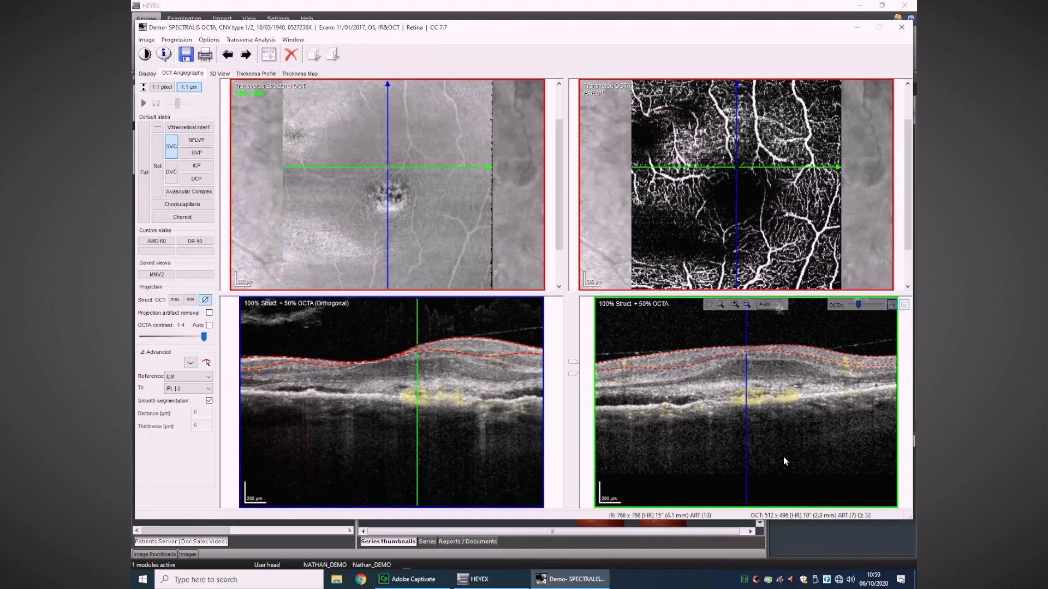
{"action": "mouse_move", "coordinate": [719, 205]}
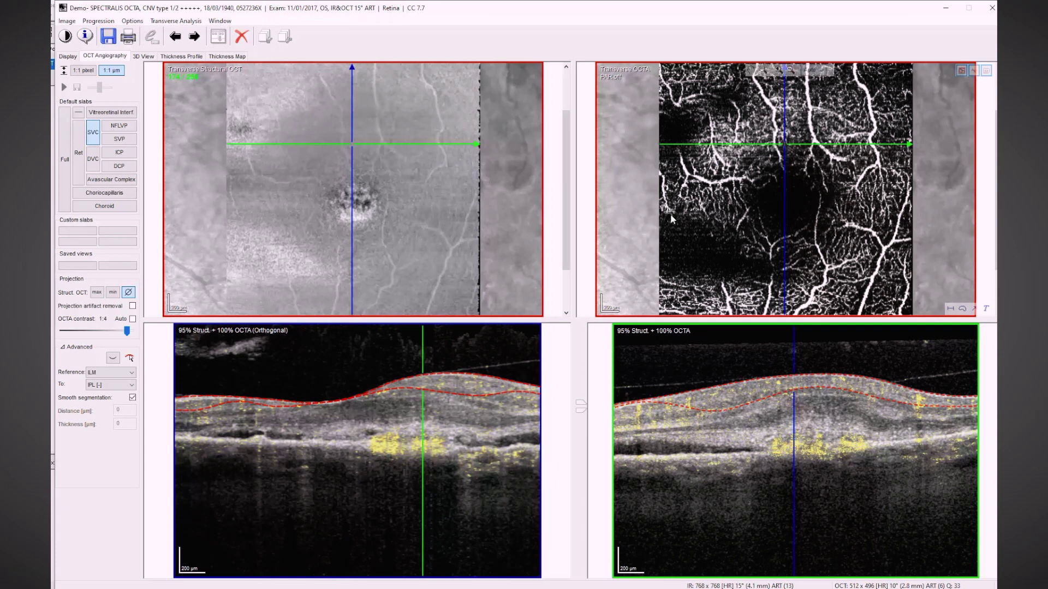
Step: Step the B-scan crosshair through lower macula points, then back across the lesion
{"action": "left_click", "coordinate": [691, 248]}
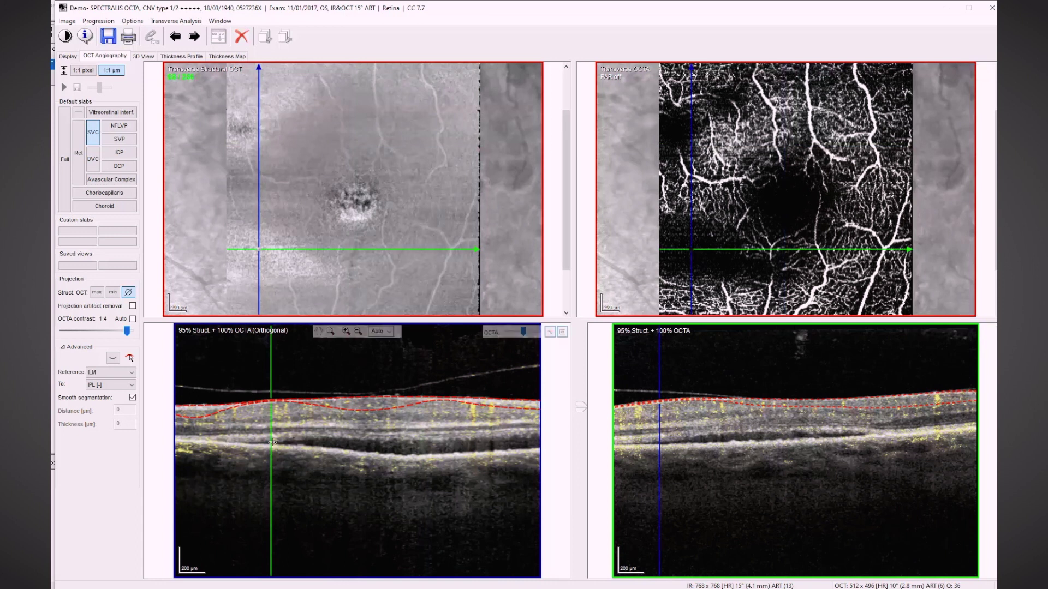
{"action": "mouse_move", "coordinate": [272, 441]}
{"action": "left_mouse_down"}
{"action": "mouse_move", "coordinate": [307, 457]}
{"action": "mouse_move", "coordinate": [251, 448]}
{"action": "left_mouse_up"}
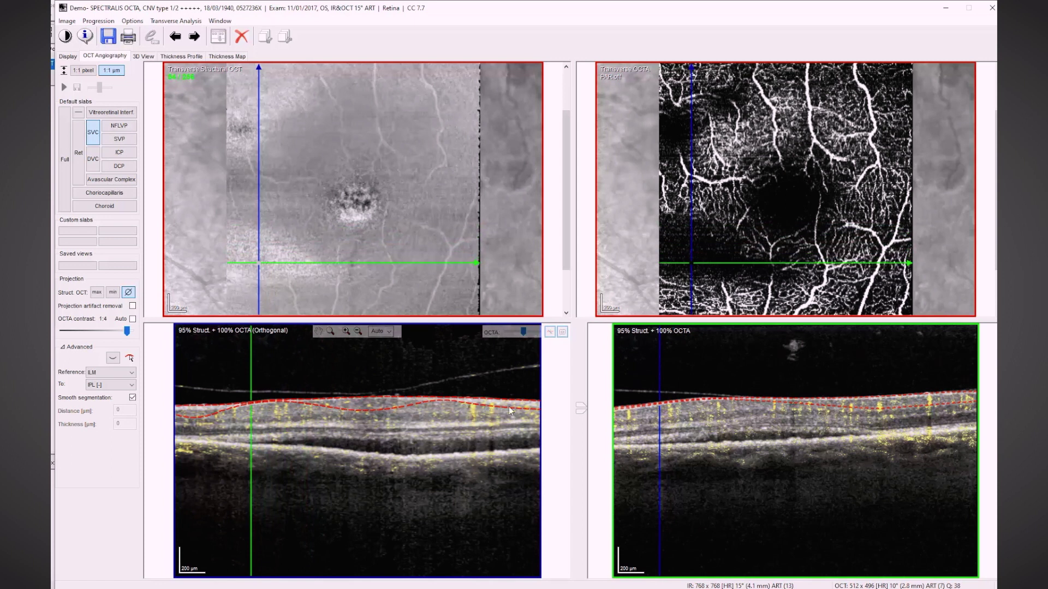
{"action": "mouse_move", "coordinate": [752, 264]}
{"action": "left_mouse_down"}
{"action": "mouse_move", "coordinate": [747, 247]}
{"action": "mouse_move", "coordinate": [659, 234]}
{"action": "left_mouse_up"}
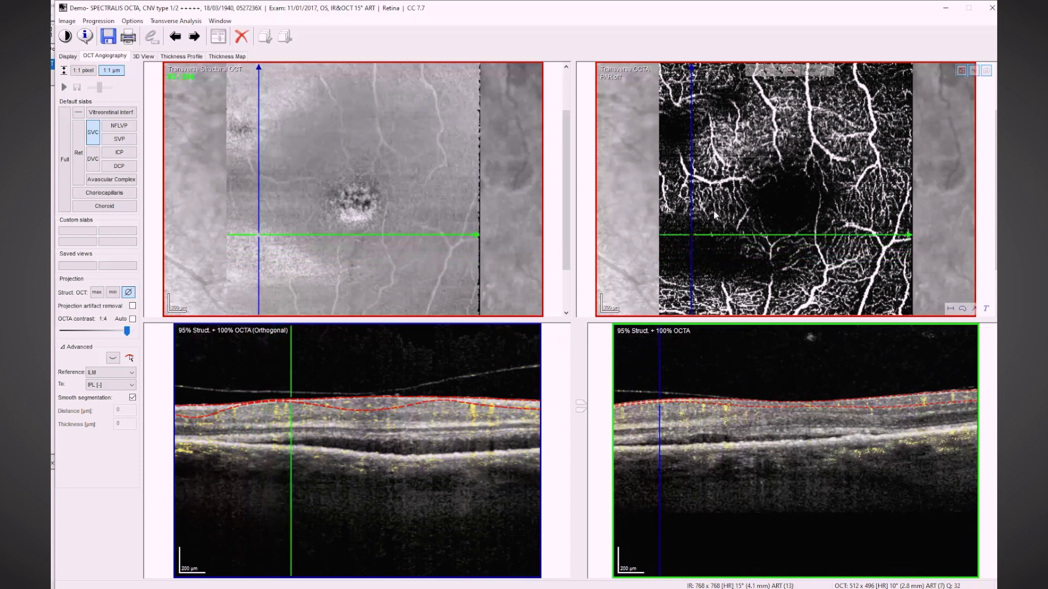
{"action": "left_click", "coordinate": [676, 129]}
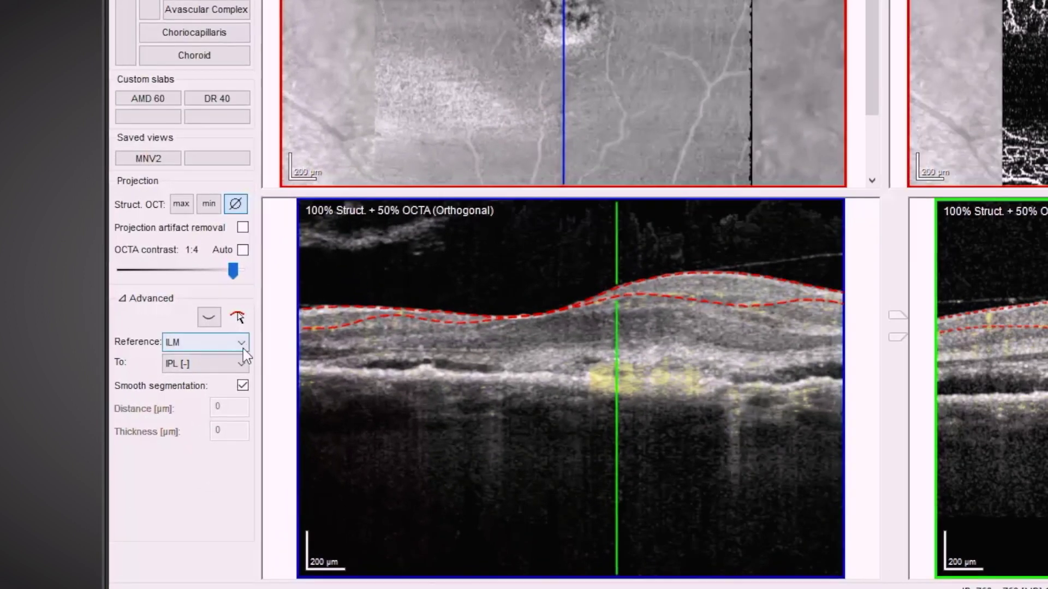
Step: Set the custom slab reference to ILM–BM with a 60 µm thickness
{"action": "left_click", "coordinate": [243, 349]}
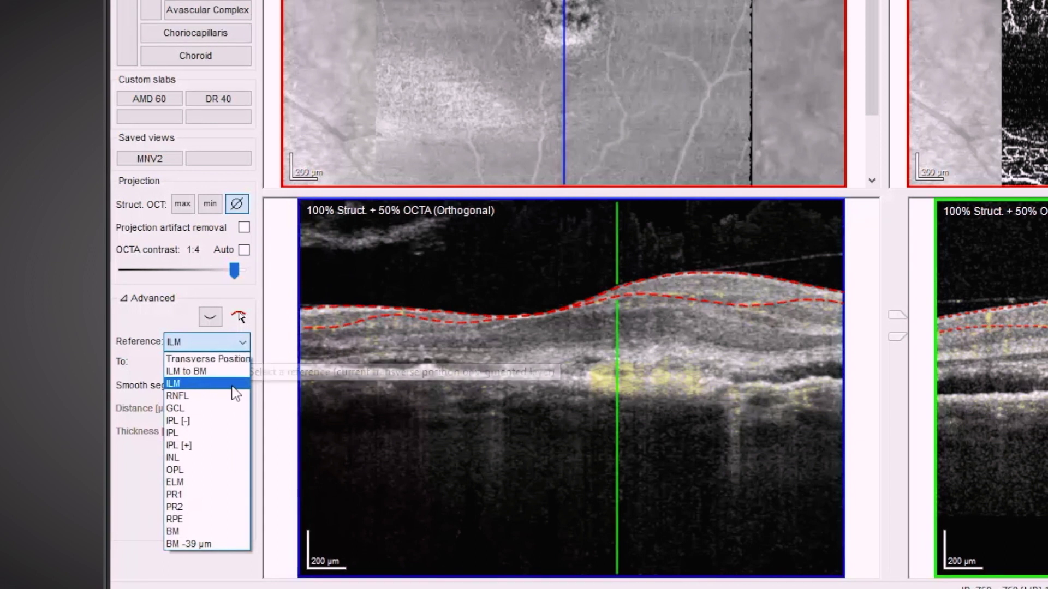
{"action": "left_click", "coordinate": [233, 373]}
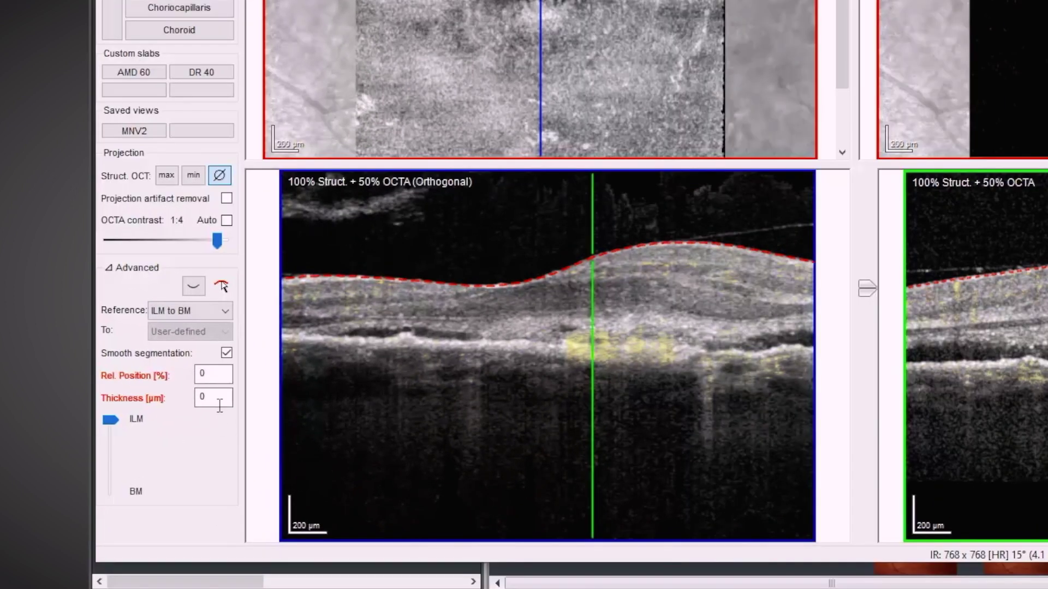
{"action": "left_click", "coordinate": [221, 398]}
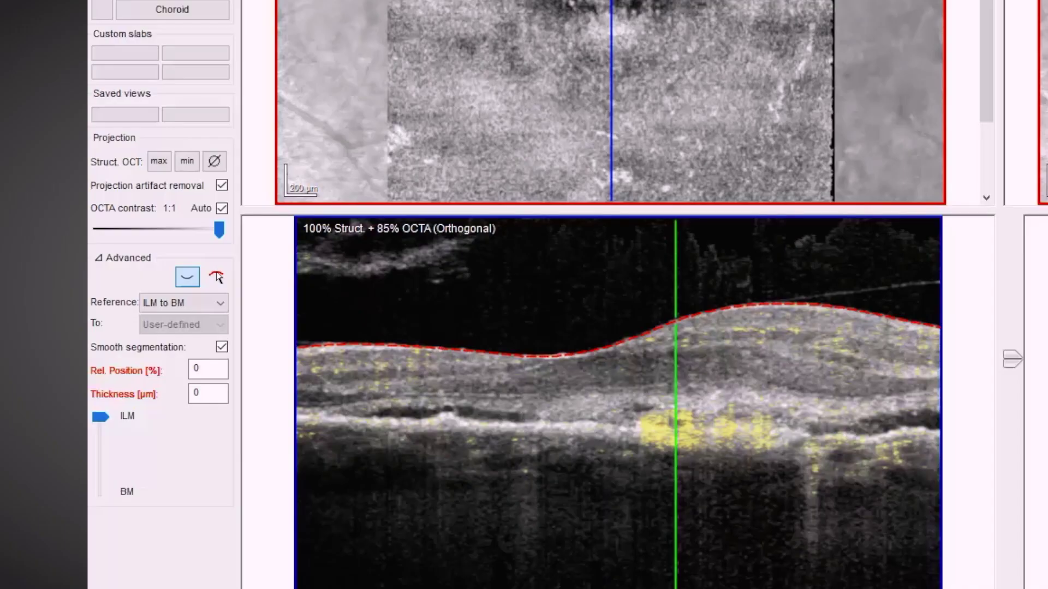
{"action": "double_click", "coordinate": [194, 393]}
{"action": "type", "text": "60"}
{"action": "key", "text": "Return"}
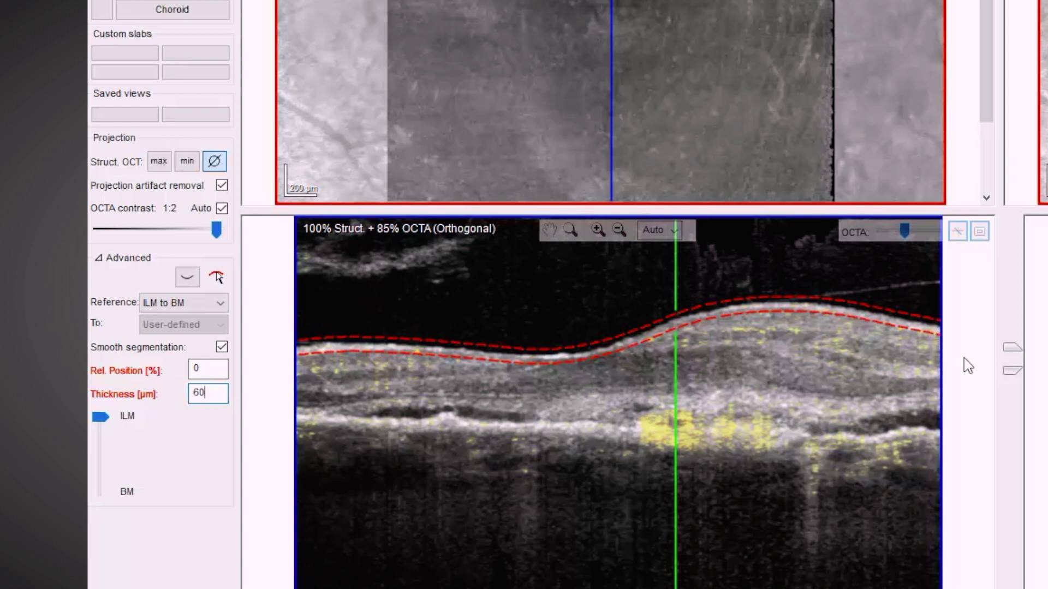
Step: Drag the 60 µm slab deep toward Bruch's membrane, then raise it just above BM
{"action": "left_click_drag", "start_coordinate": [800, 312], "coordinate": [775, 445]}
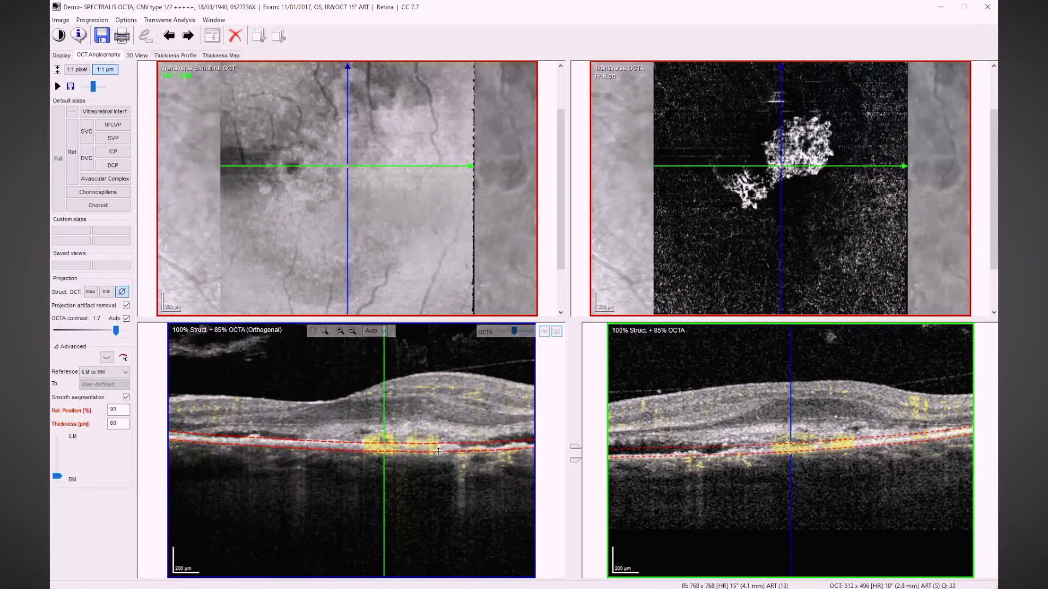
{"action": "left_click_drag", "start_coordinate": [438, 451], "coordinate": [436, 371]}
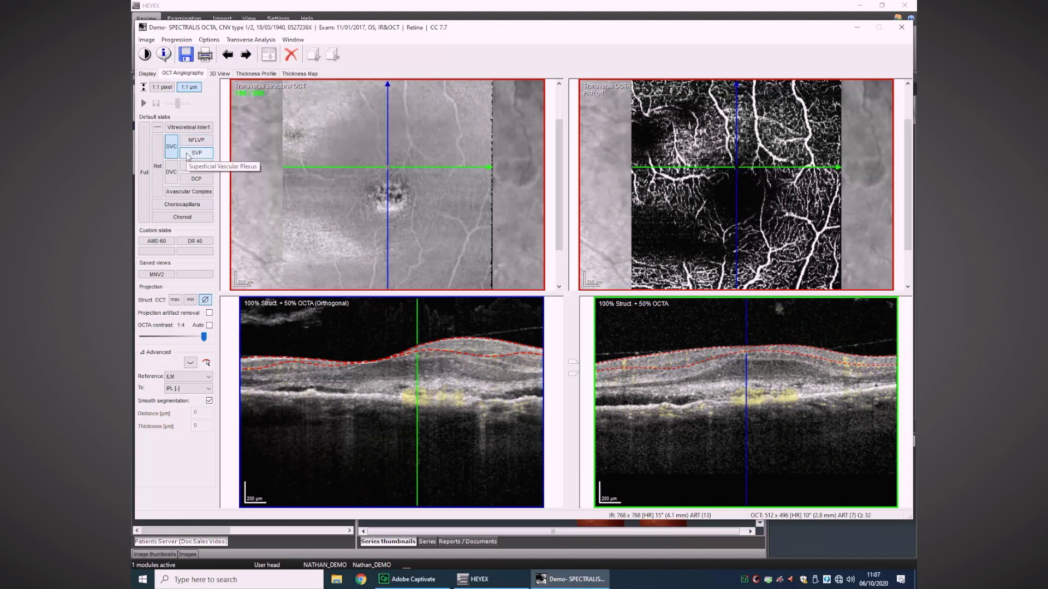
Step: Cycle through the NFLVP, SVP, DVC and ICP default slabs, finishing on DCP
{"action": "left_click", "coordinate": [197, 141]}
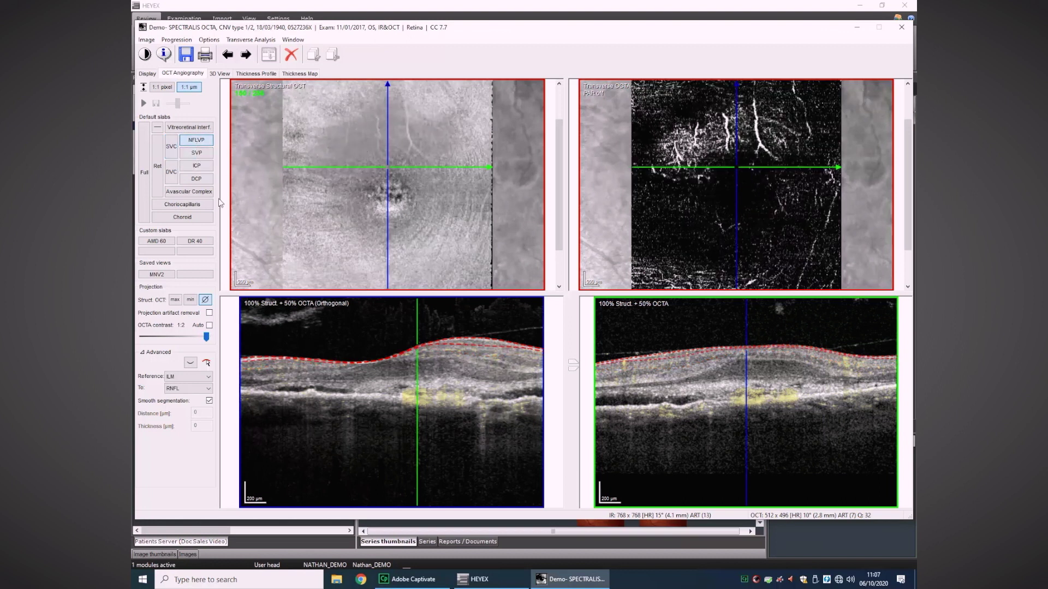
{"action": "left_click", "coordinate": [201, 158]}
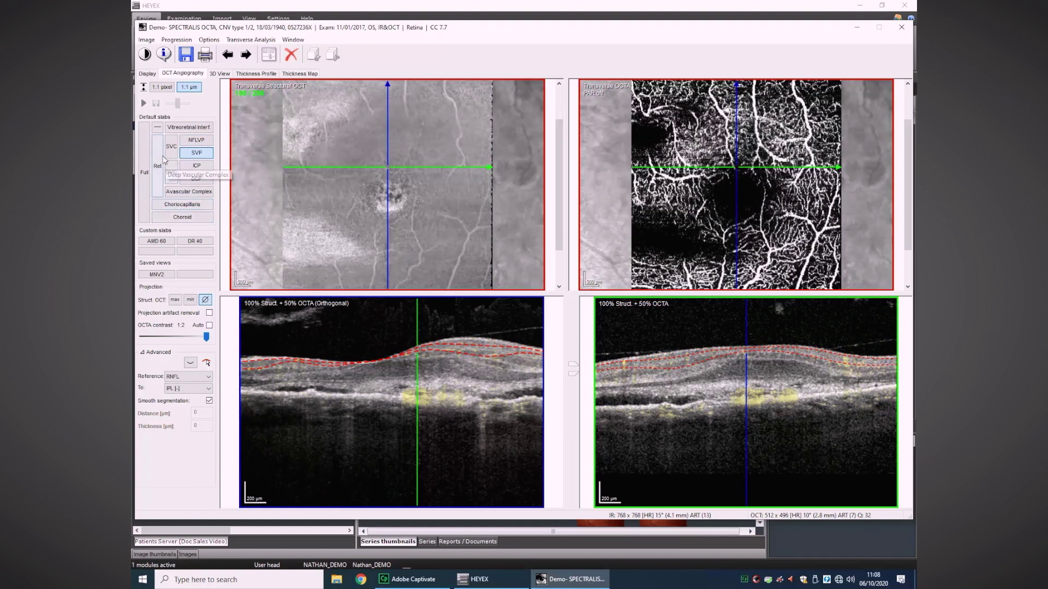
{"action": "left_click", "coordinate": [172, 174]}
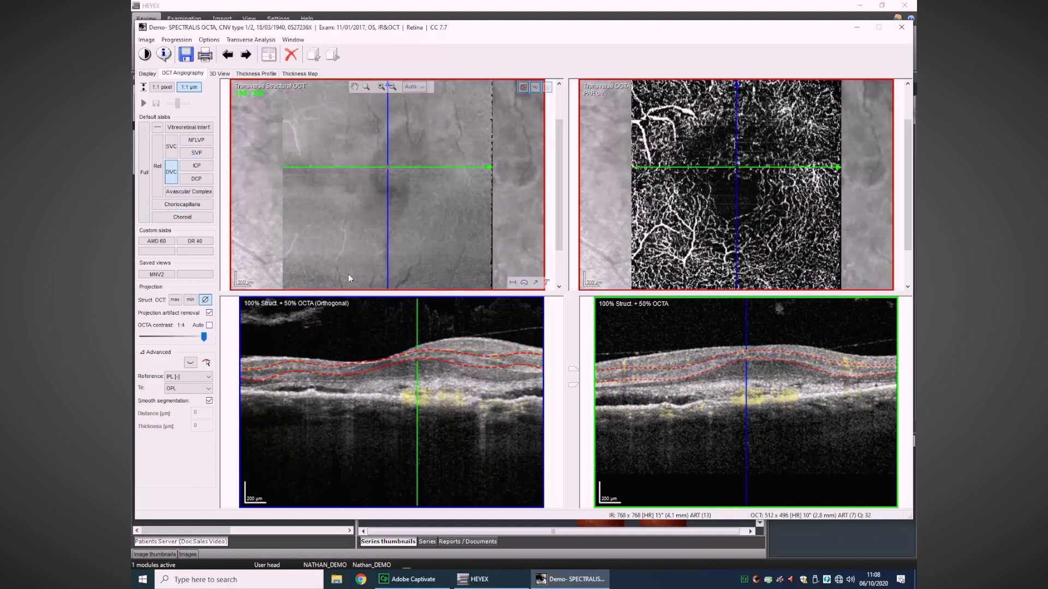
{"action": "left_click", "coordinate": [203, 169]}
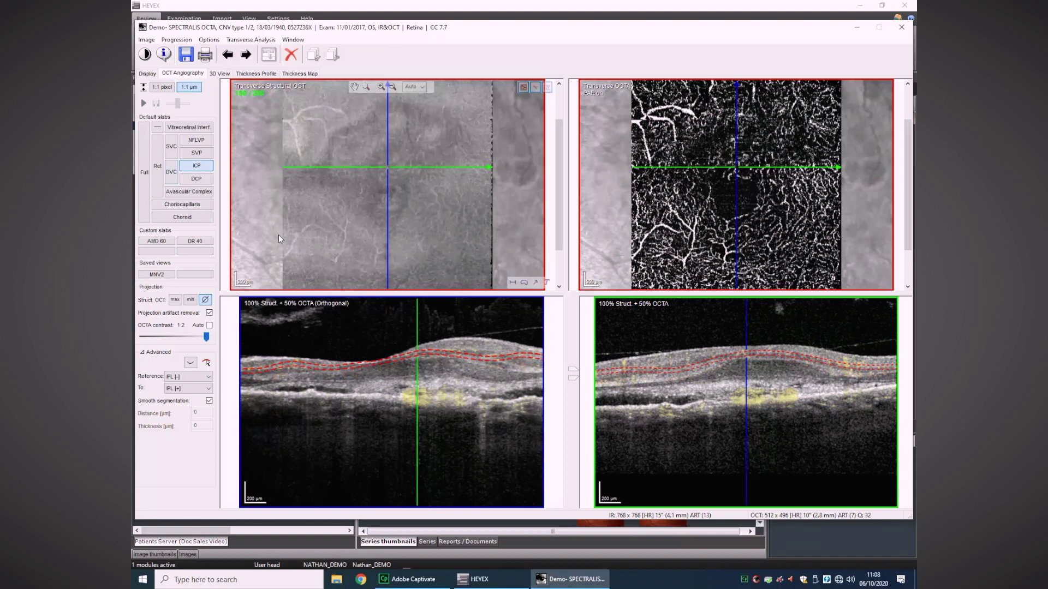
{"action": "left_click", "coordinate": [196, 179]}
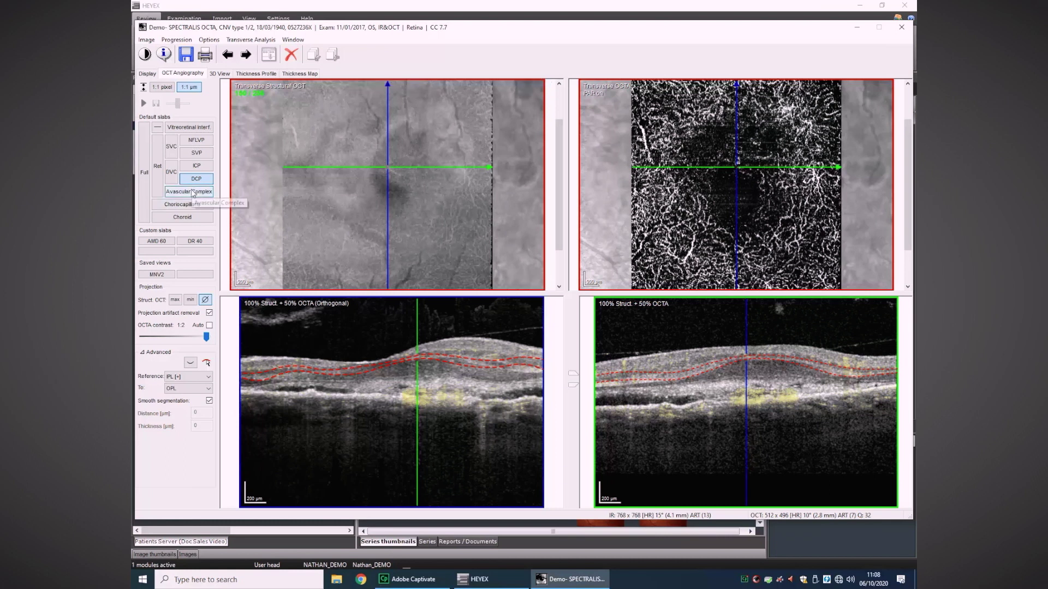
Step: Show the Avascular Complex, Choriocapillaris and Choroid slabs, then the ILM-to-BM Ret slab
{"action": "left_click", "coordinate": [192, 193]}
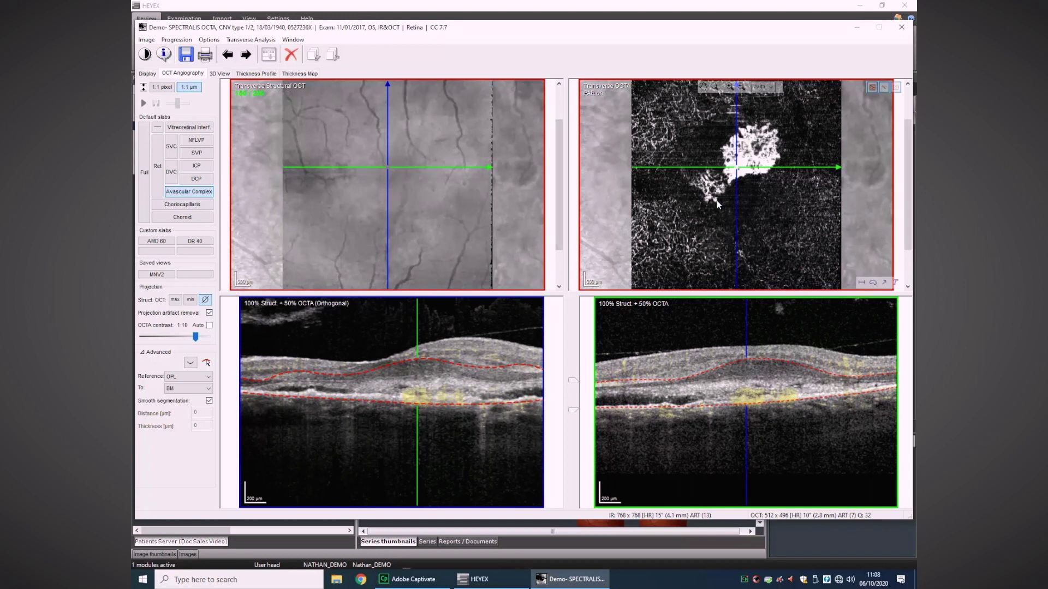
{"action": "left_click", "coordinate": [192, 206]}
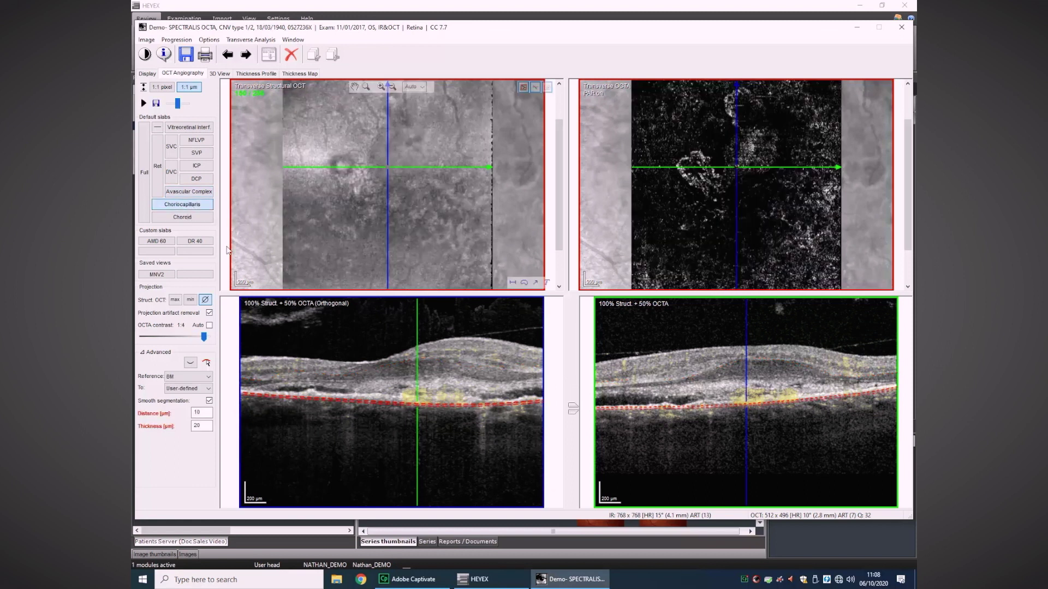
{"action": "left_click", "coordinate": [200, 218]}
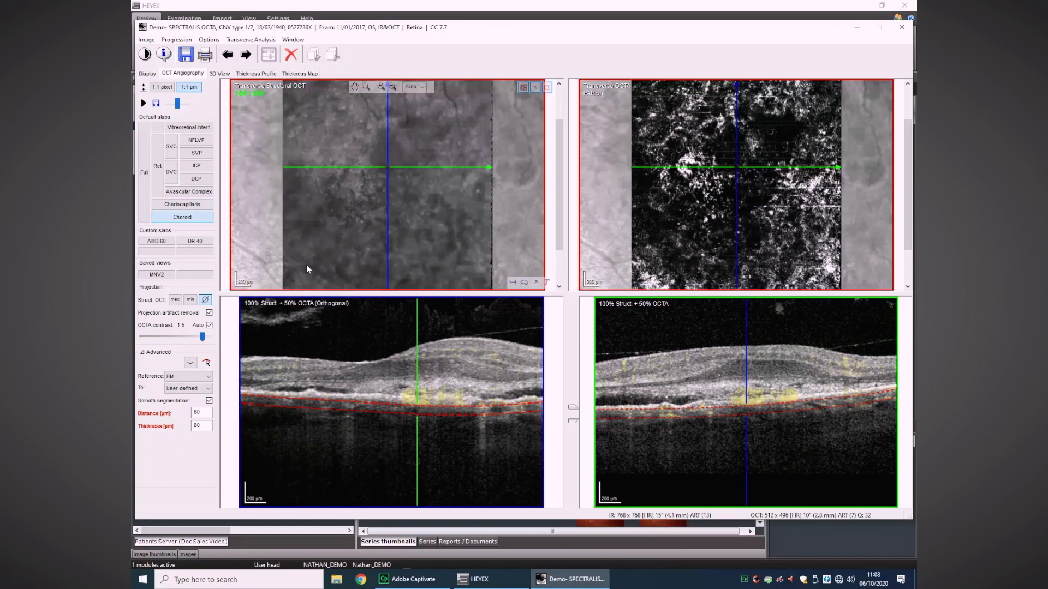
{"action": "left_click", "coordinate": [158, 168]}
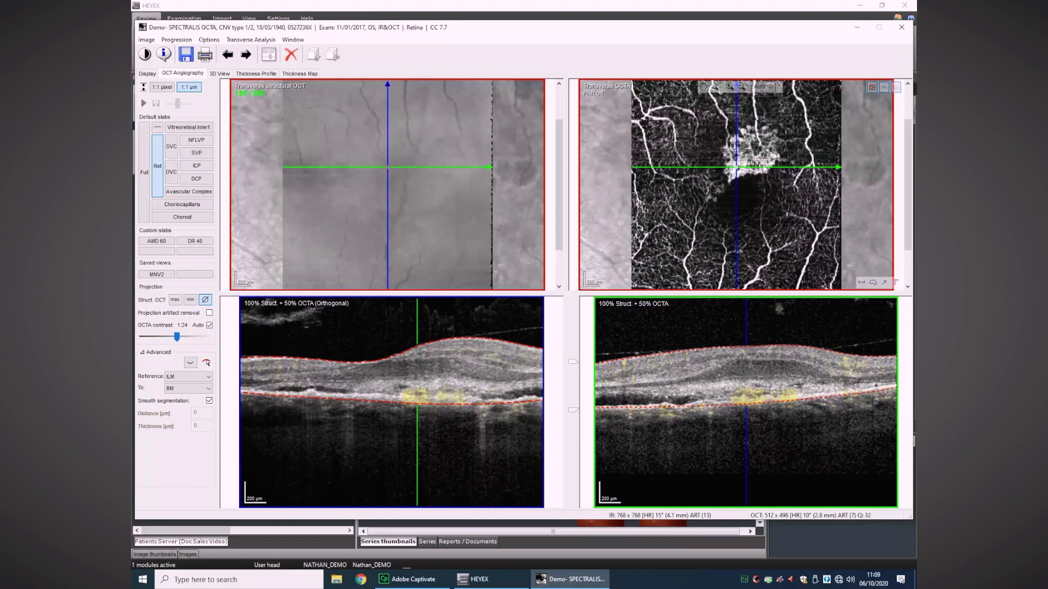
{"action": "mouse_move", "coordinate": [745, 401]}
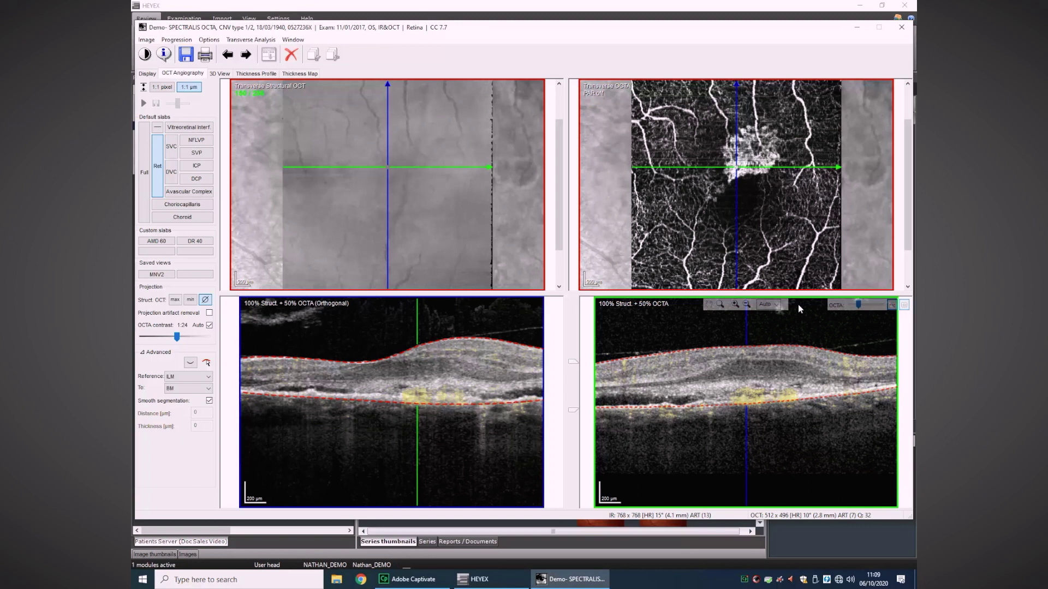
Step: Alternate twice between the Full and Ret slabs to compare them
{"action": "left_click", "coordinate": [143, 180]}
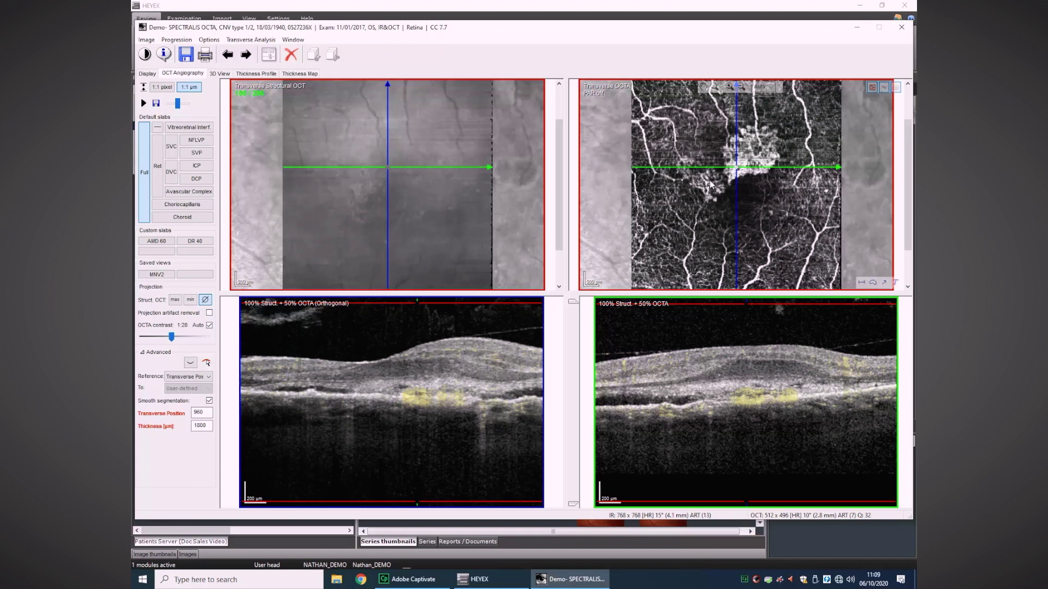
{"action": "left_click", "coordinate": [157, 170]}
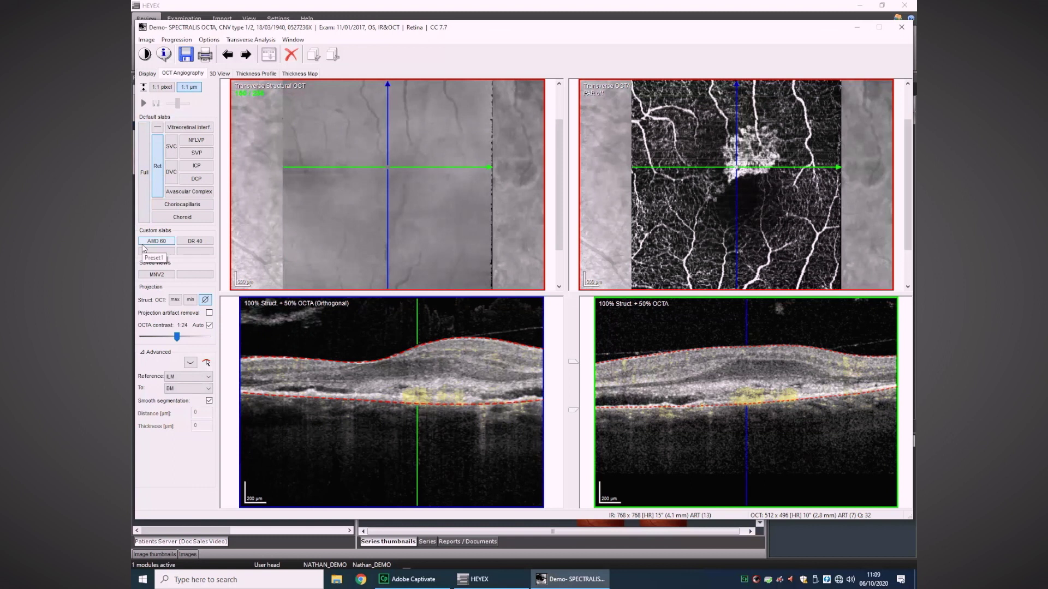
{"action": "left_click", "coordinate": [146, 191]}
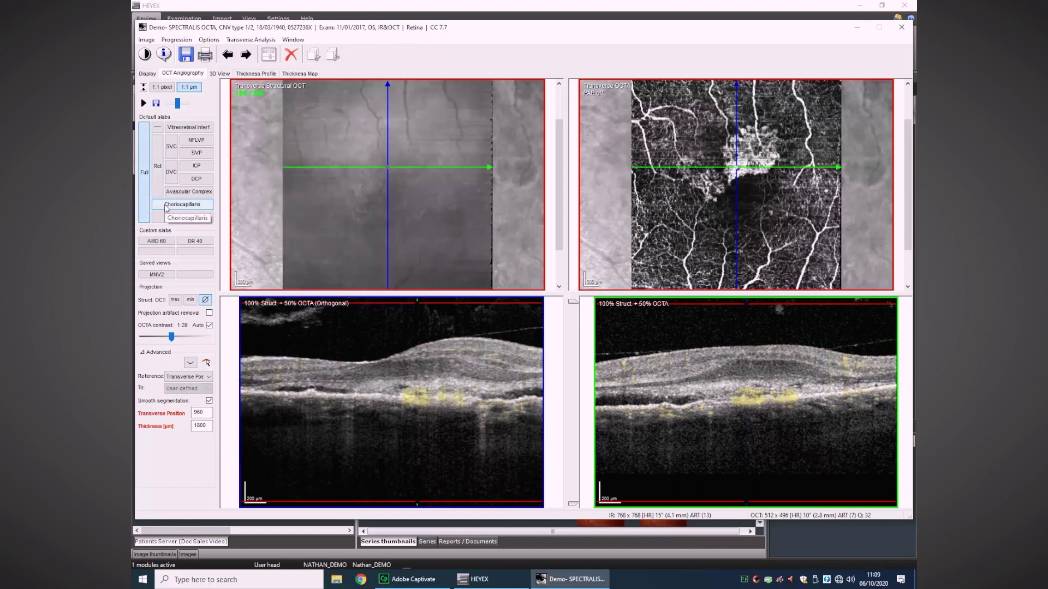
{"action": "left_click", "coordinate": [158, 169]}
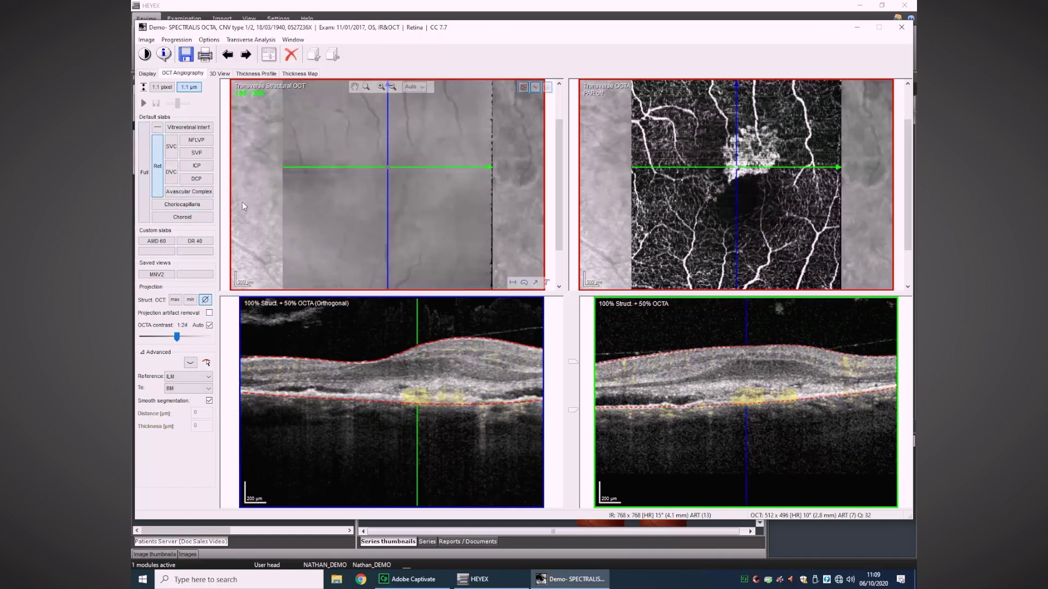
Step: Apply the DR 40 custom slab, then view the DVC and Avascular Complex slabs
{"action": "left_click", "coordinate": [206, 240]}
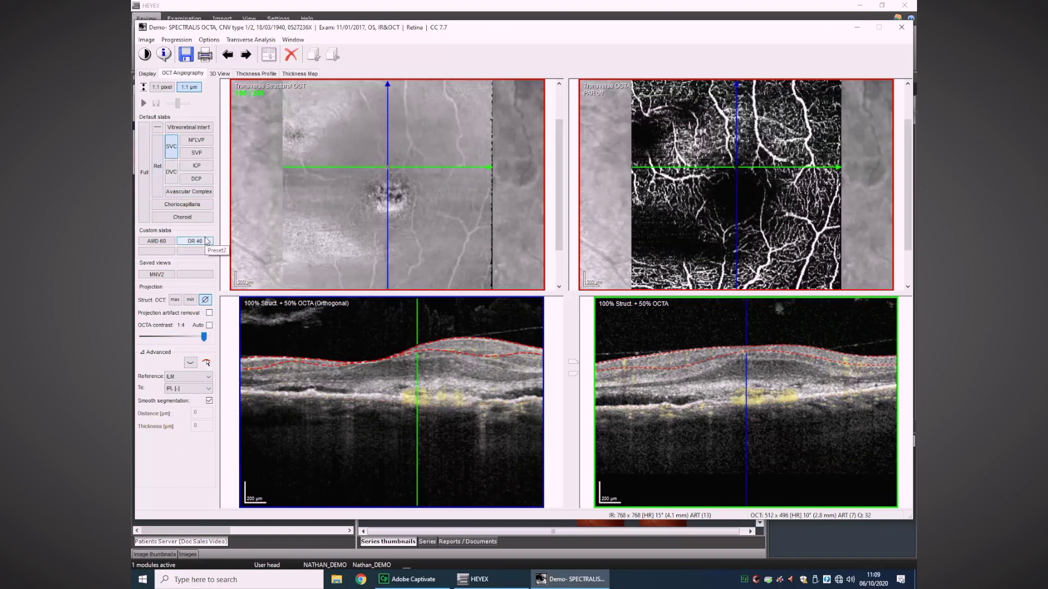
{"action": "left_click", "coordinate": [170, 176]}
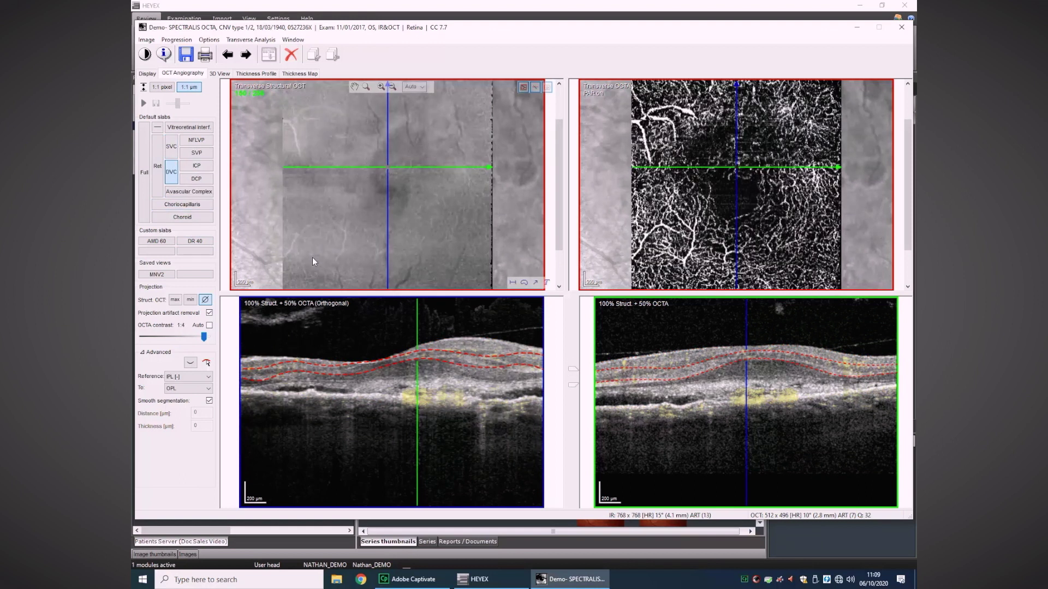
{"action": "left_click", "coordinate": [198, 192]}
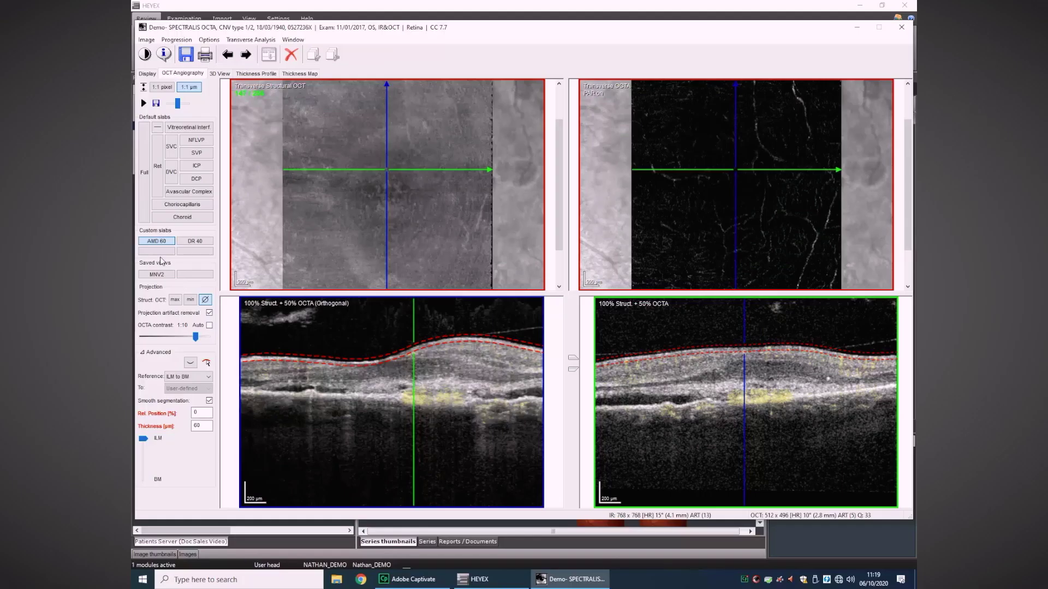
Step: Apply the AMD 60 slab, shift it toward Bruch's membrane, and center the cross-sections on the lesion
{"action": "left_click", "coordinate": [152, 244]}
{"action": "left_click_drag", "start_coordinate": [143, 439], "coordinate": [139, 473]}
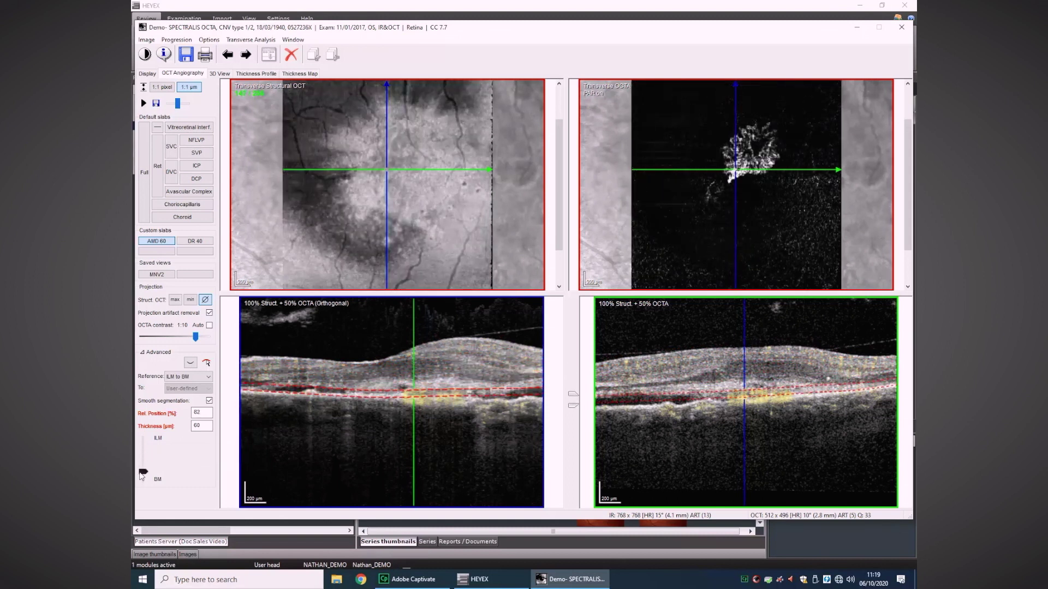
{"action": "mouse_move", "coordinate": [736, 184]}
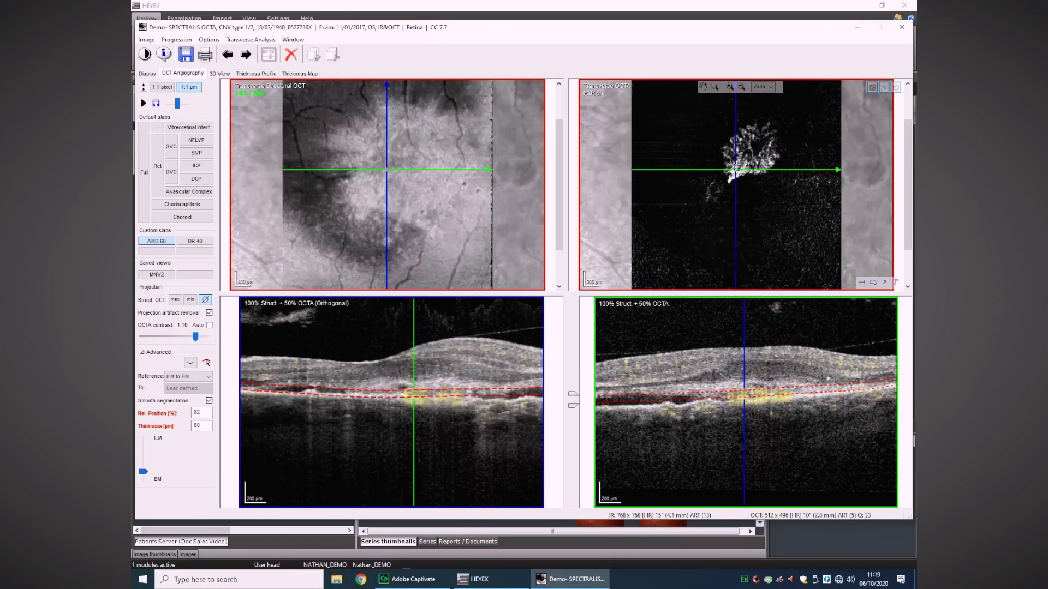
{"action": "mouse_move", "coordinate": [734, 171]}
{"action": "left_mouse_down"}
{"action": "mouse_move", "coordinate": [744, 164]}
{"action": "mouse_move", "coordinate": [739, 173]}
{"action": "left_mouse_up"}
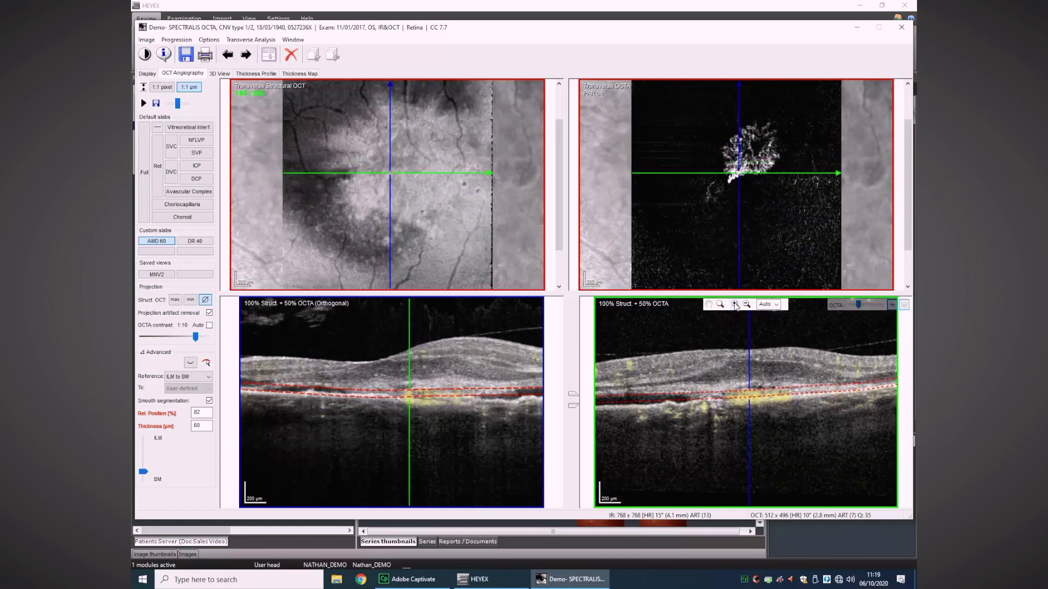
Step: Compare the magnified lesion B-scan with no OCTA overlay and with 55% overlay
{"action": "left_click", "coordinate": [736, 304]}
{"action": "left_click_drag", "start_coordinate": [908, 402], "coordinate": [911, 382]}
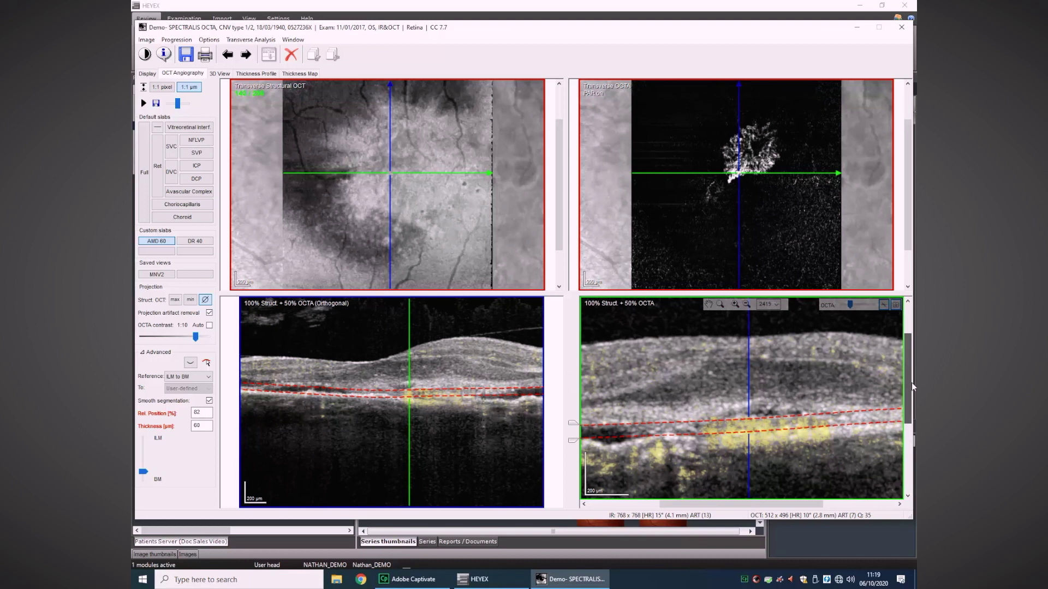
{"action": "left_click", "coordinate": [850, 306]}
{"action": "mouse_move", "coordinate": [848, 305]}
{"action": "left_mouse_down"}
{"action": "mouse_move", "coordinate": [835, 304]}
{"action": "mouse_move", "coordinate": [857, 306]}
{"action": "mouse_move", "coordinate": [847, 309]}
{"action": "left_mouse_up"}
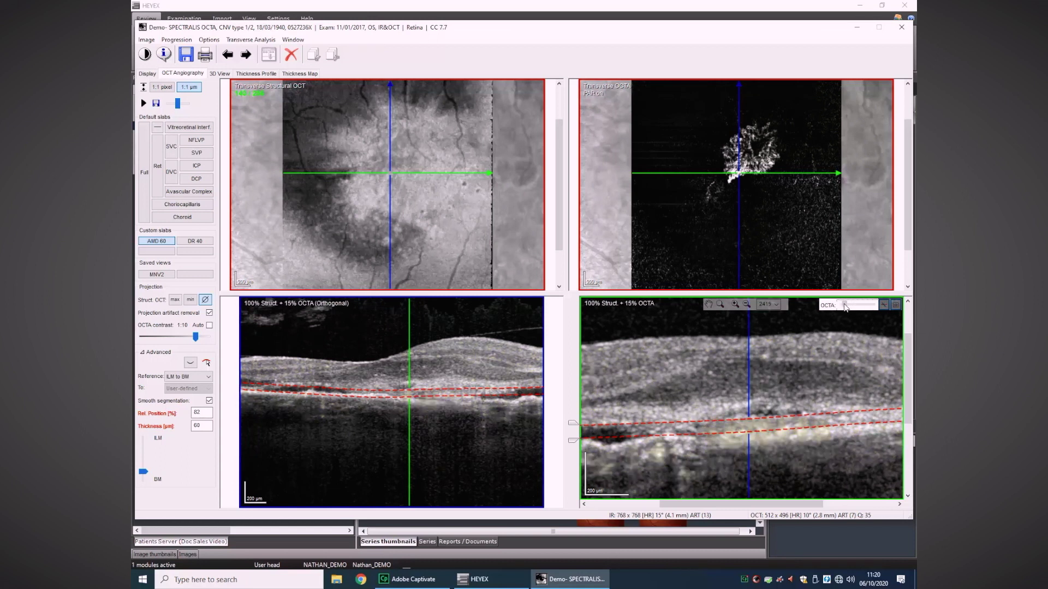
{"action": "left_click", "coordinate": [746, 304]}
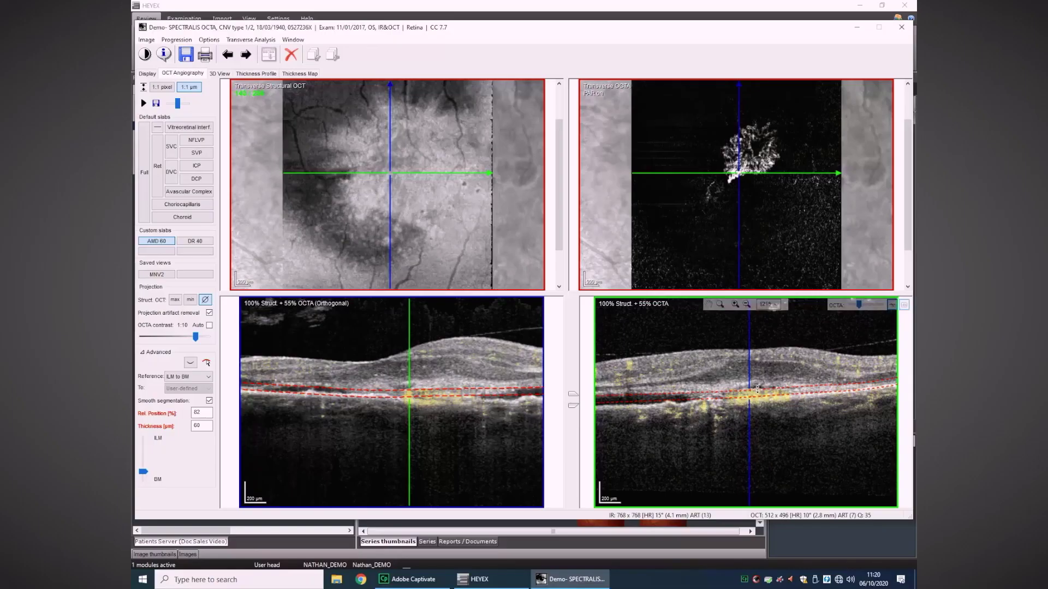
Step: Move the AMD slab to relative position 98 and reposition the cross-section on the lesion
{"action": "left_click_drag", "start_coordinate": [758, 389], "coordinate": [754, 396]}
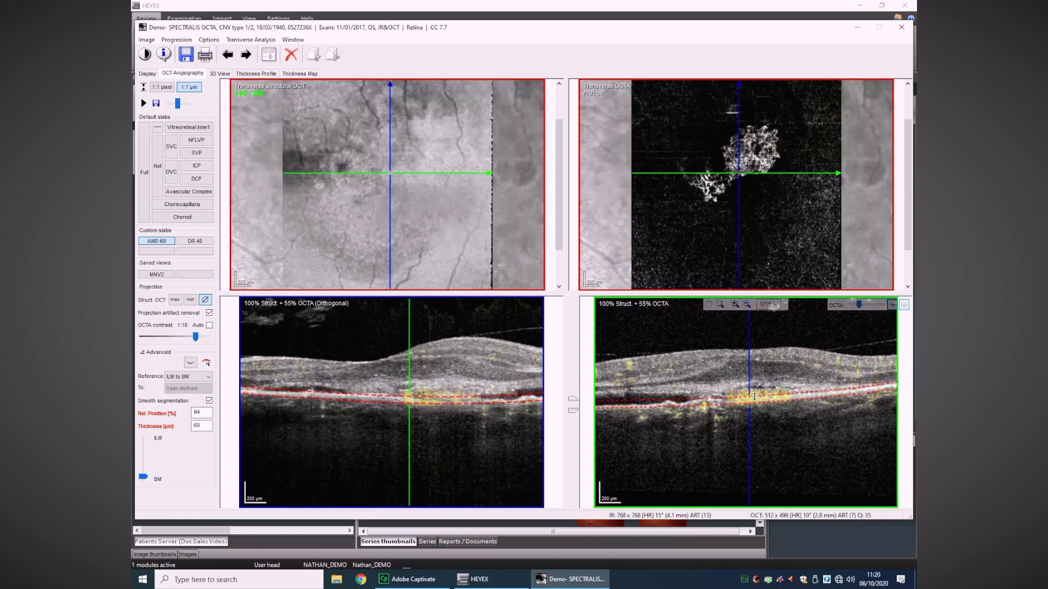
{"action": "mouse_move", "coordinate": [716, 203]}
{"action": "left_click", "coordinate": [707, 188]}
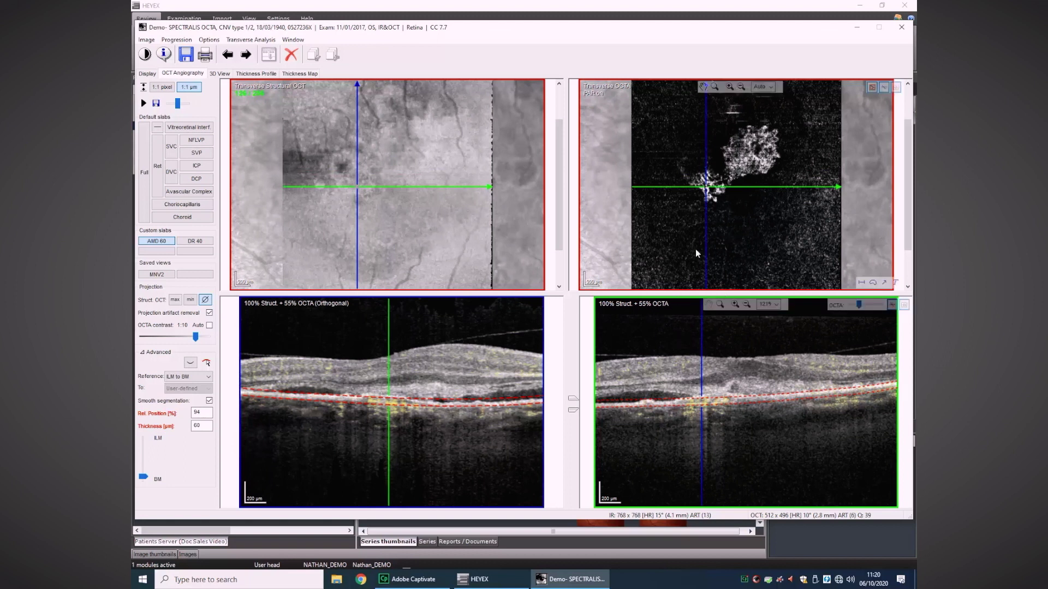
{"action": "left_click_drag", "start_coordinate": [707, 187], "coordinate": [706, 189]}
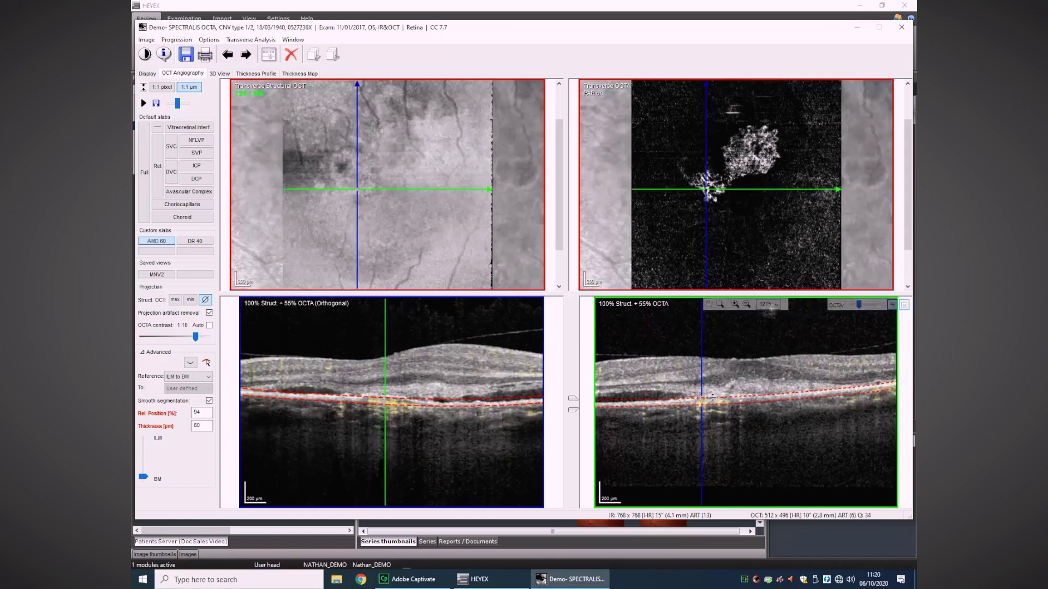
{"action": "left_click_drag", "start_coordinate": [712, 398], "coordinate": [712, 400]}
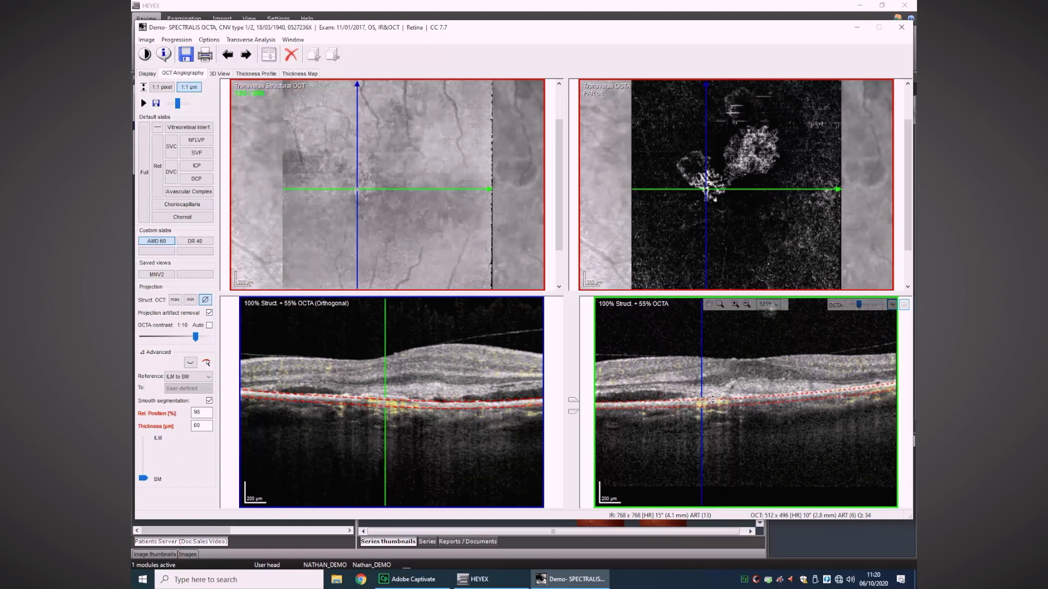
Step: Inspect the magnified lesion B-scan, shift the cross-section right, and set 85% OCTA overlay
{"action": "left_click", "coordinate": [734, 304]}
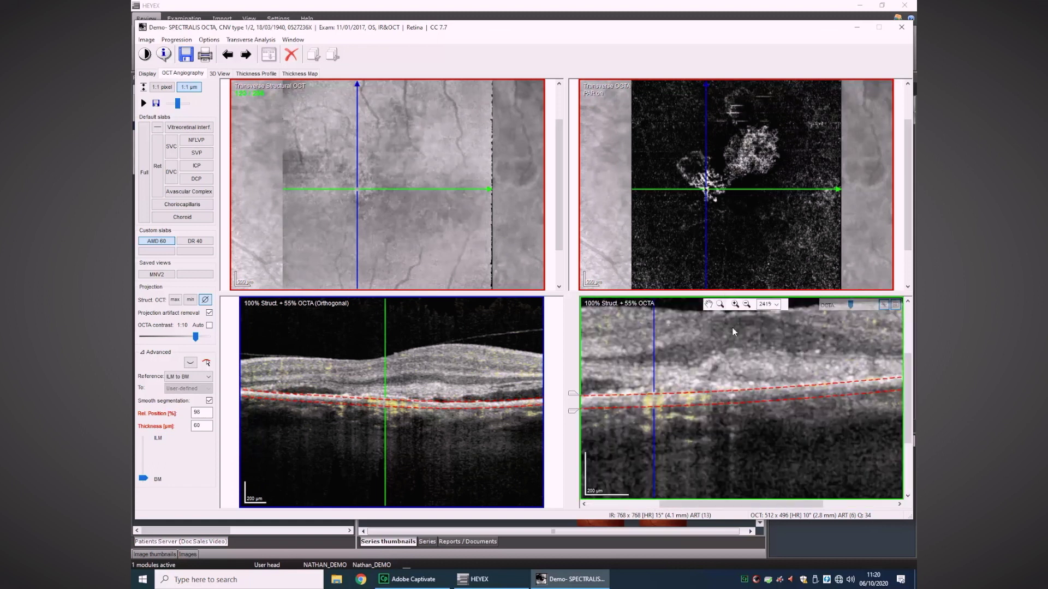
{"action": "left_click_drag", "start_coordinate": [710, 503], "coordinate": [702, 516]}
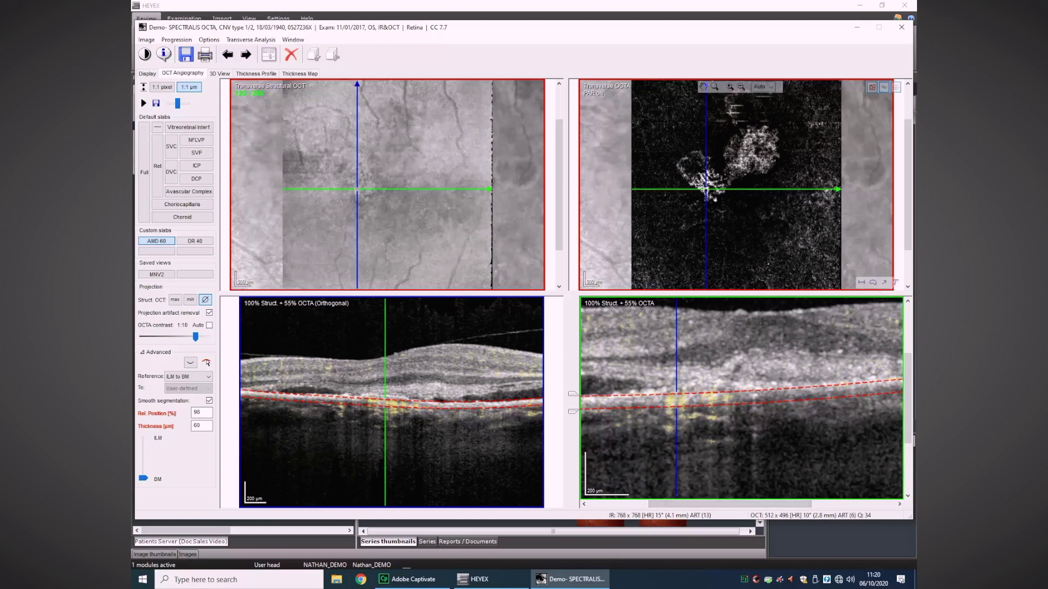
{"action": "left_click_drag", "start_coordinate": [706, 189], "coordinate": [704, 187]}
{"action": "mouse_move", "coordinate": [856, 315]}
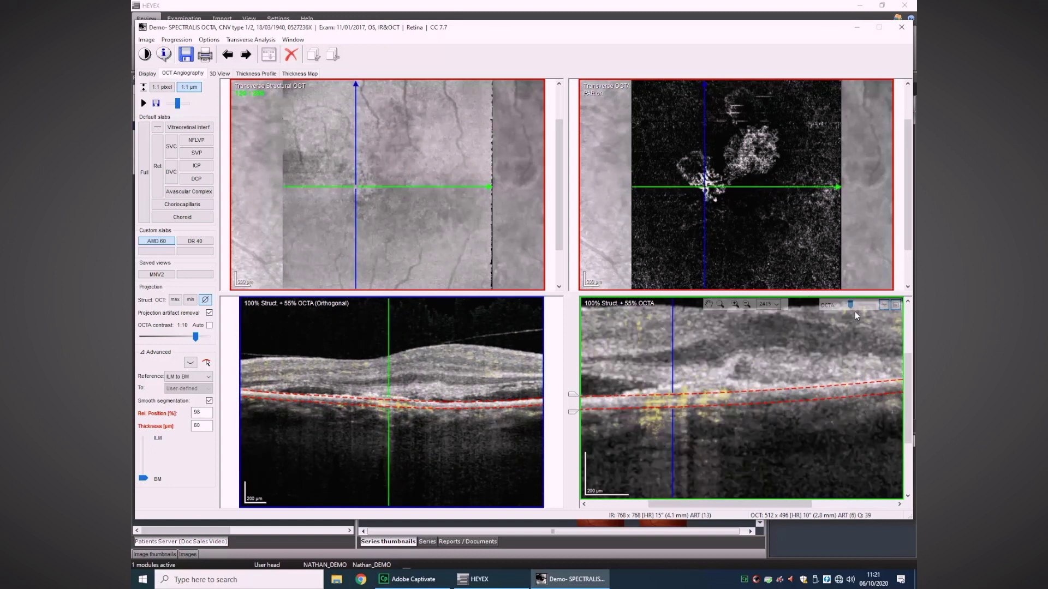
{"action": "mouse_move", "coordinate": [853, 309]}
{"action": "left_mouse_down"}
{"action": "mouse_move", "coordinate": [841, 311]}
{"action": "mouse_move", "coordinate": [854, 305]}
{"action": "left_mouse_up"}
{"action": "left_click", "coordinate": [747, 305]}
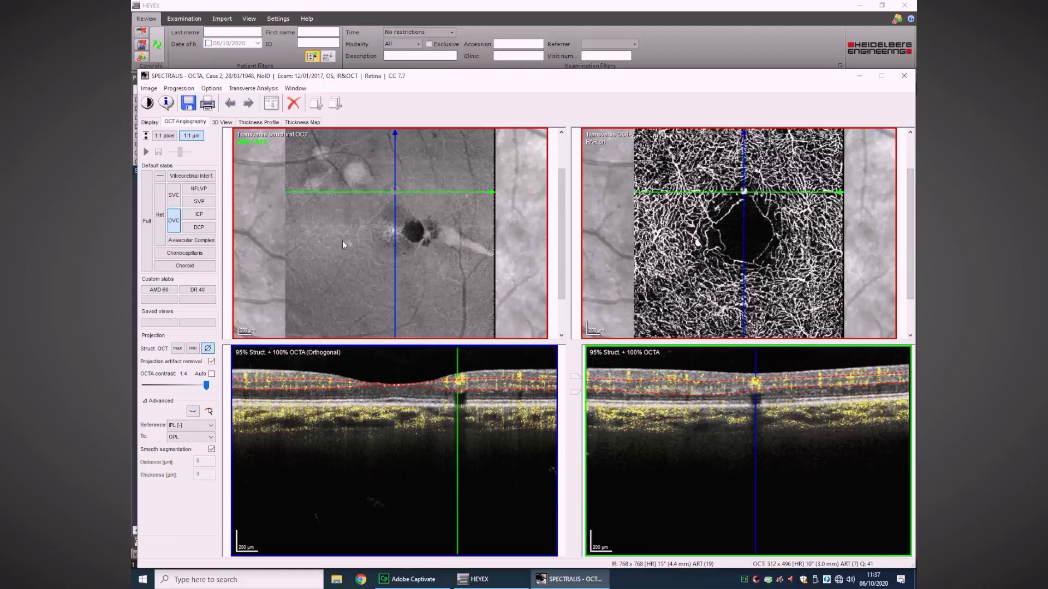
{"action": "mouse_move", "coordinate": [858, 197]}
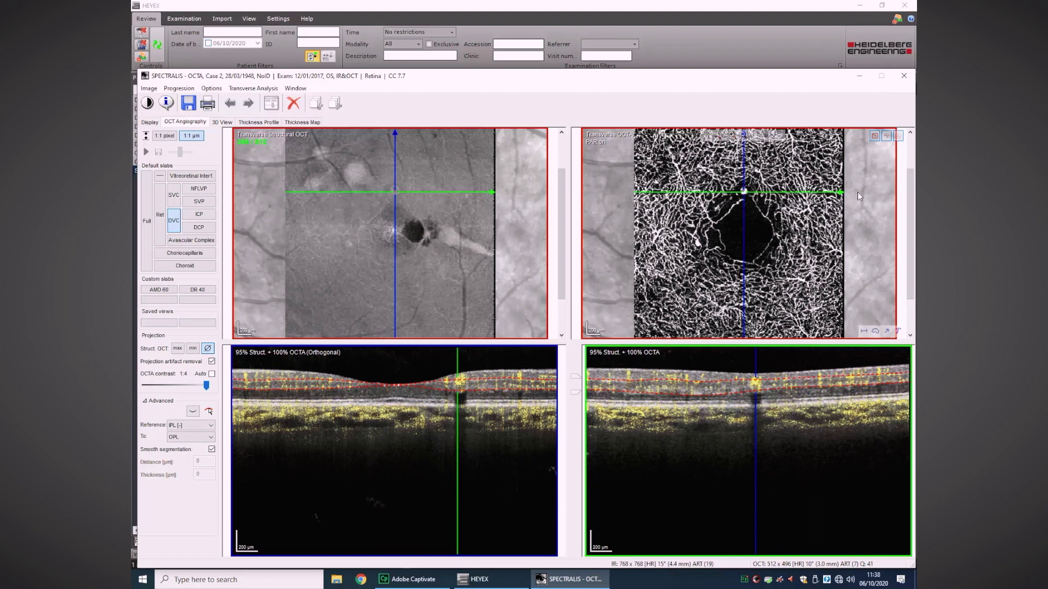
Step: Maximize the Transverse OCTA image, hide its position lines, and show the ICP slab
{"action": "left_click", "coordinate": [898, 136]}
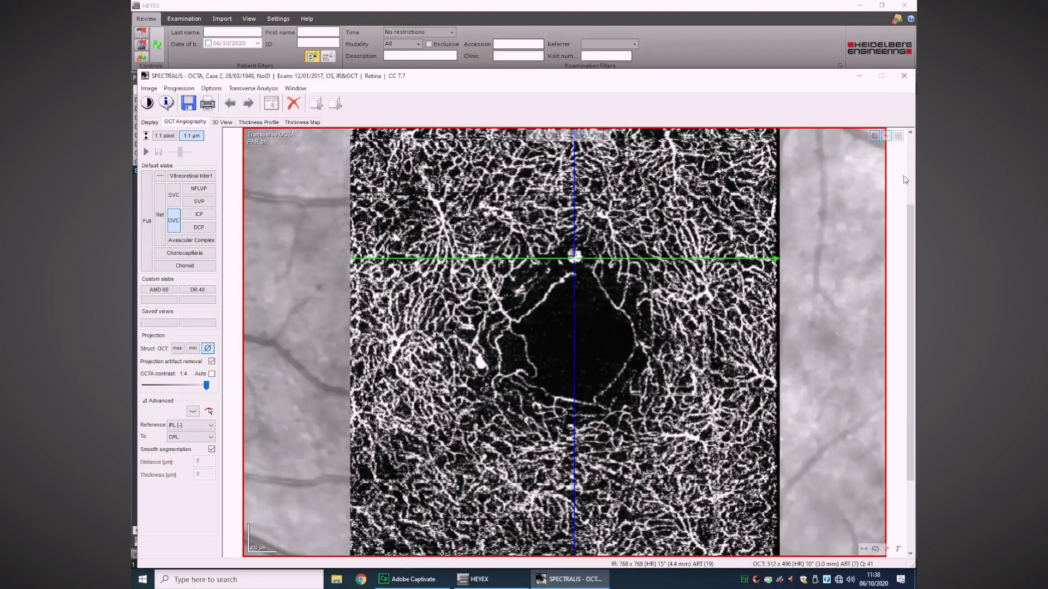
{"action": "left_click", "coordinate": [886, 137]}
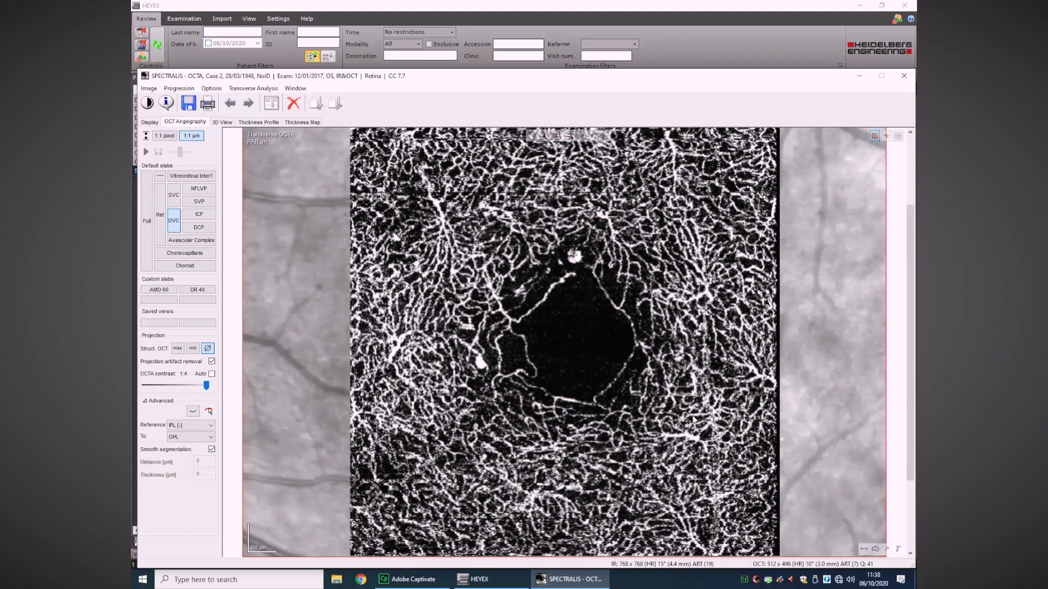
{"action": "left_click", "coordinate": [199, 215]}
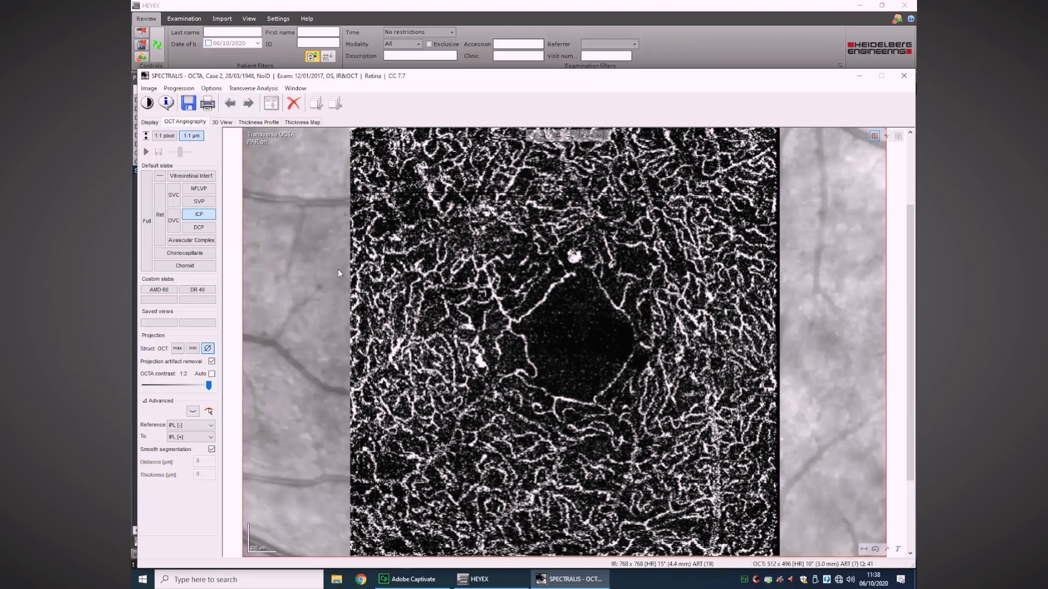
Step: Alternate between the DCP and ICP slabs, then display the DVC slab
{"action": "left_click", "coordinate": [199, 227]}
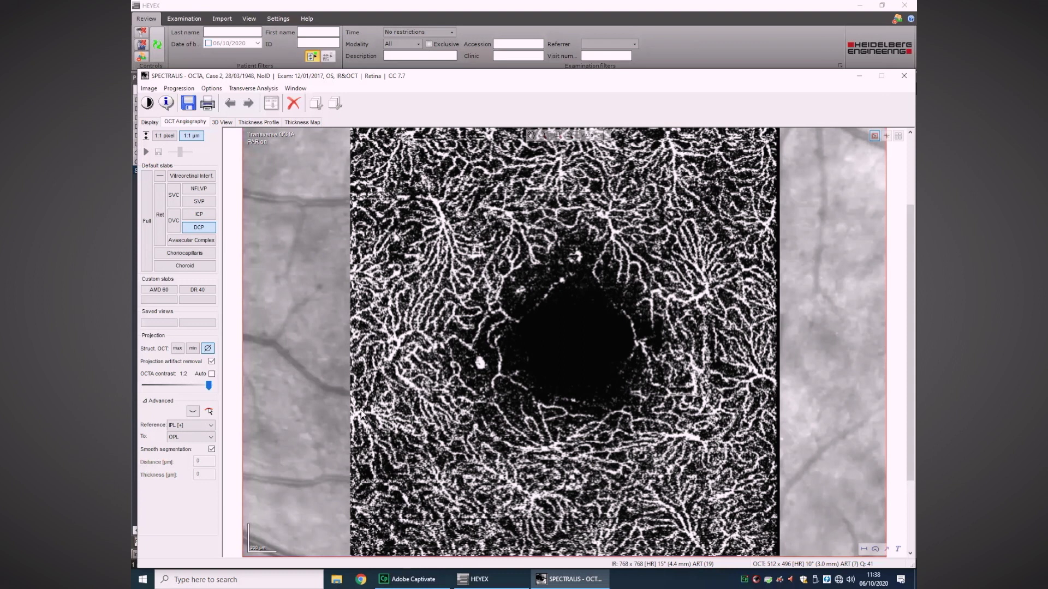
{"action": "left_click", "coordinate": [200, 214]}
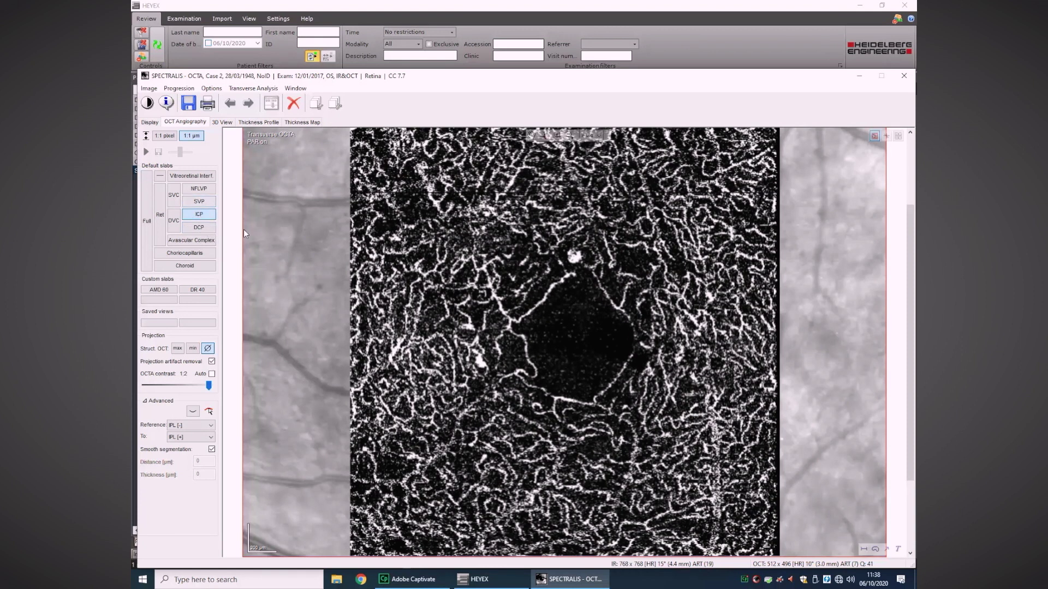
{"action": "left_click", "coordinate": [199, 227]}
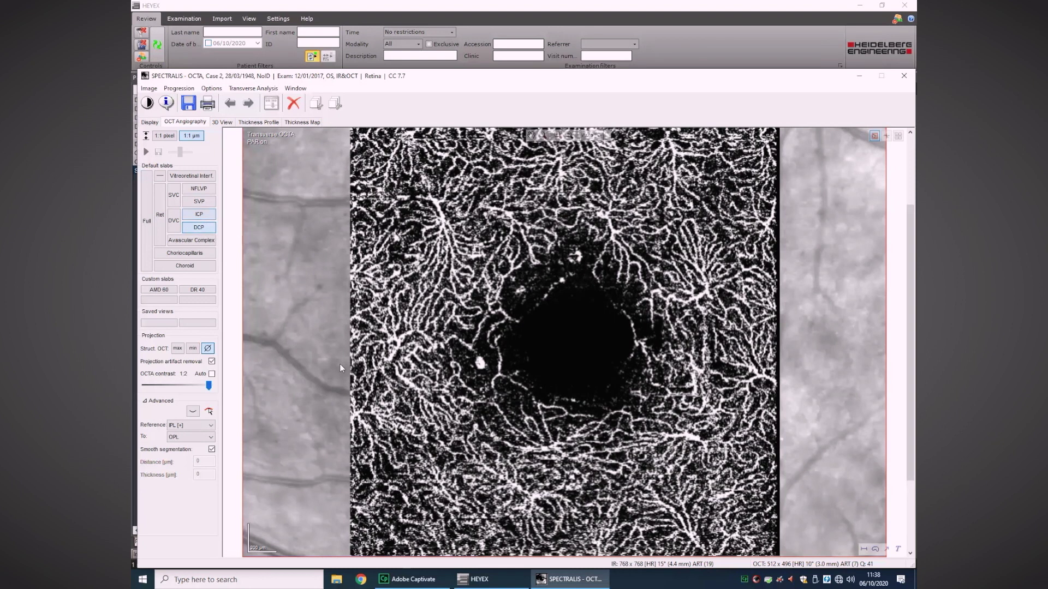
{"action": "left_click", "coordinate": [173, 222]}
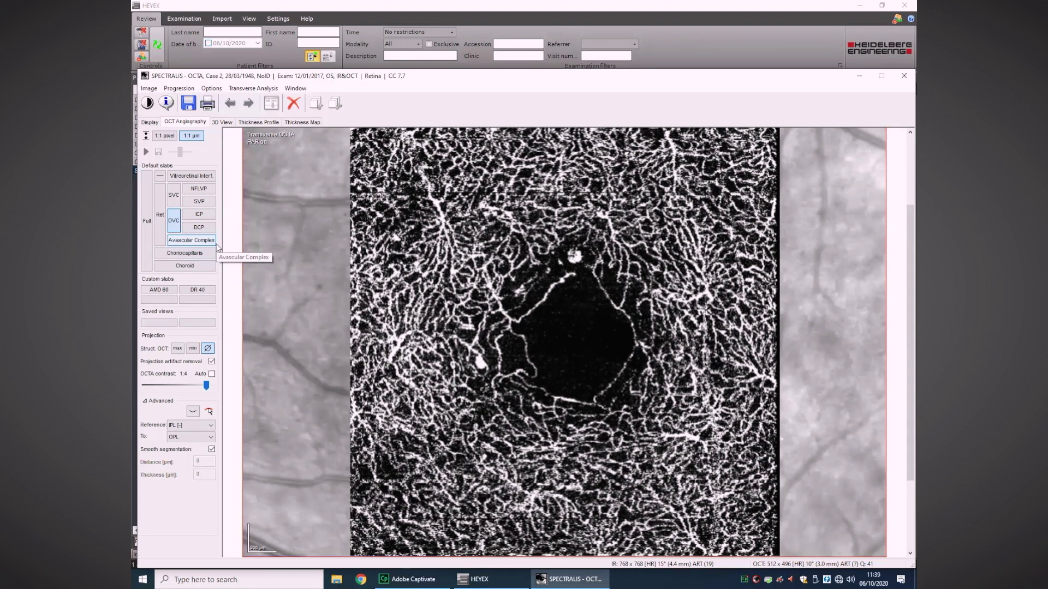